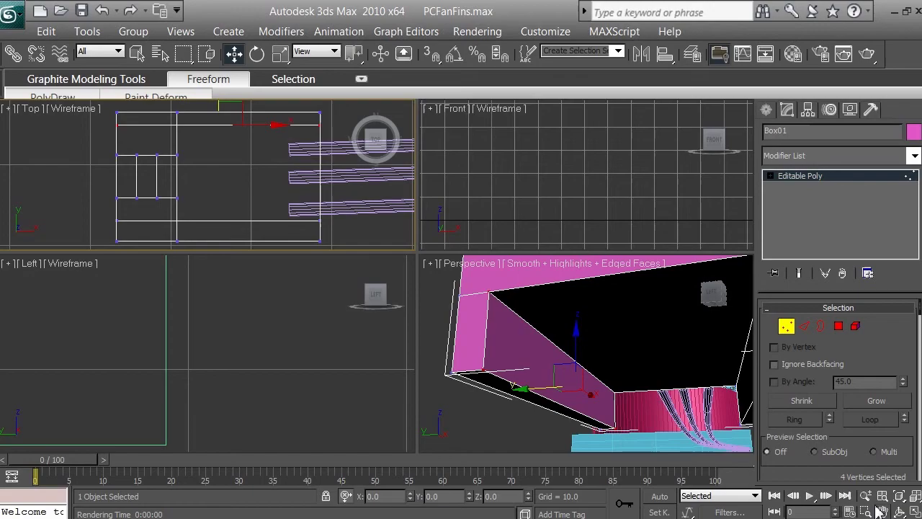
# - Orbit the Perspective viewport to a new angle on the box and fan fins
pyautogui.click(900, 511)
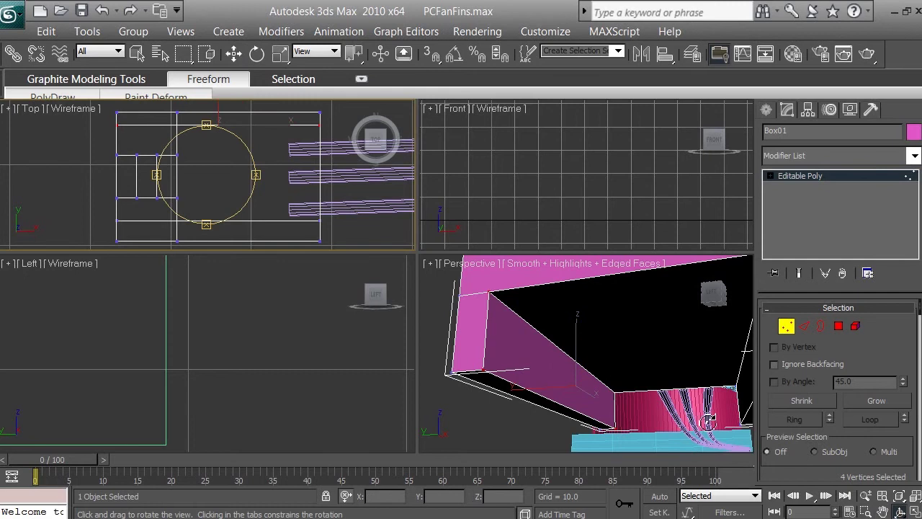
pyautogui.click(663, 376)
pyautogui.moveTo(587, 288); pyautogui.dragTo(592, 314)
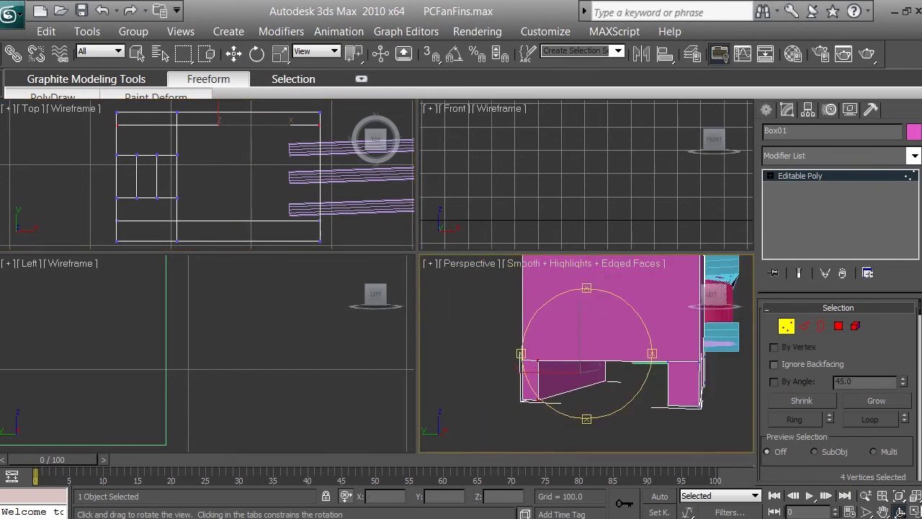
# - Zoom out and pan the Top viewport to recentre the box, with Move active
pyautogui.rightClick(237, 150)
pyautogui.press('w')
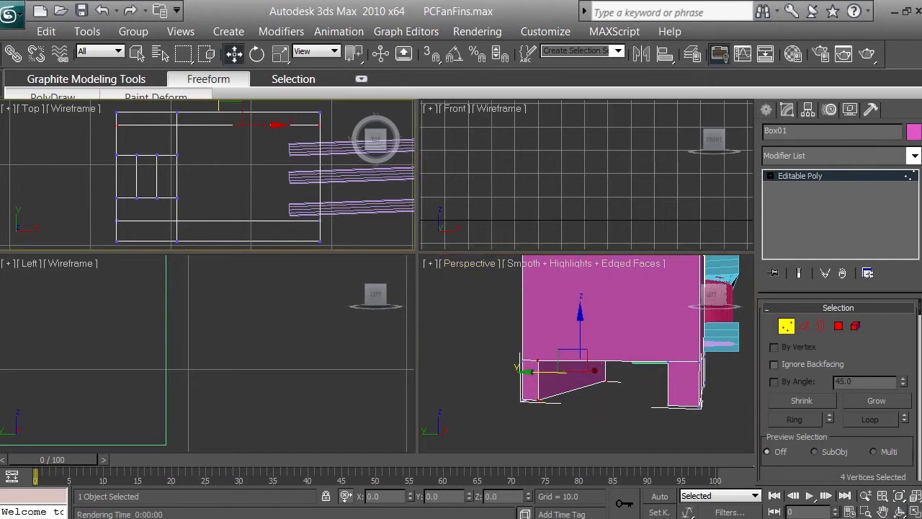
pyautogui.click(884, 511)
pyautogui.scroll(-2, 216, 165)
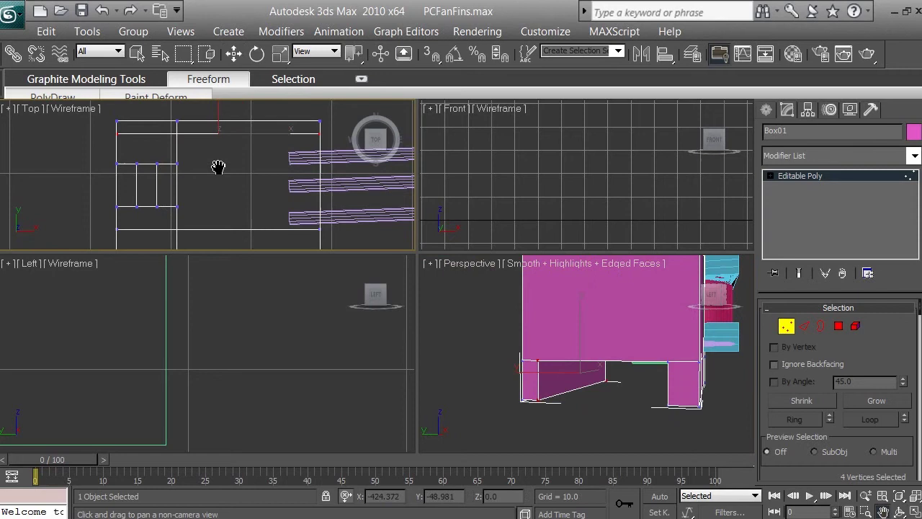
pyautogui.moveTo(219, 166); pyautogui.dragTo(216, 173)
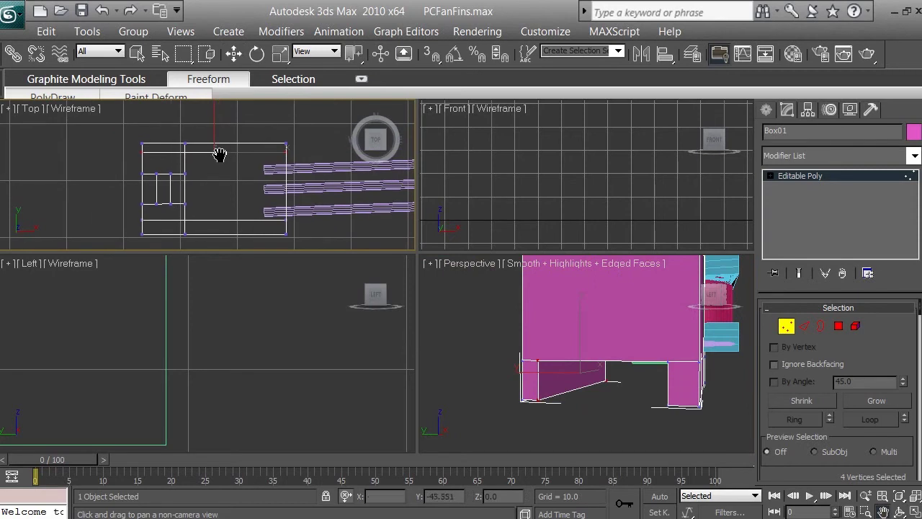
# - Nudge the four selected vertices slightly along Y in the Top view, slanting the lower section
pyautogui.click(235, 54)
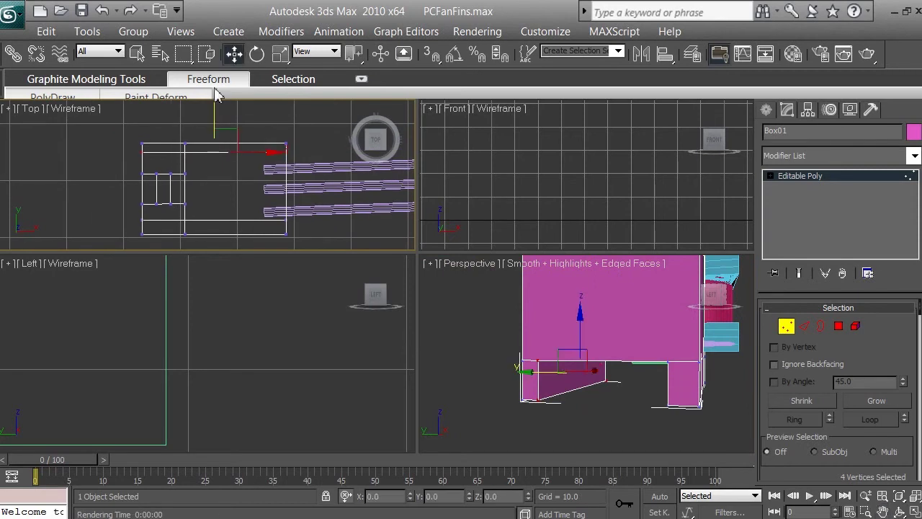
pyautogui.click(136, 54)
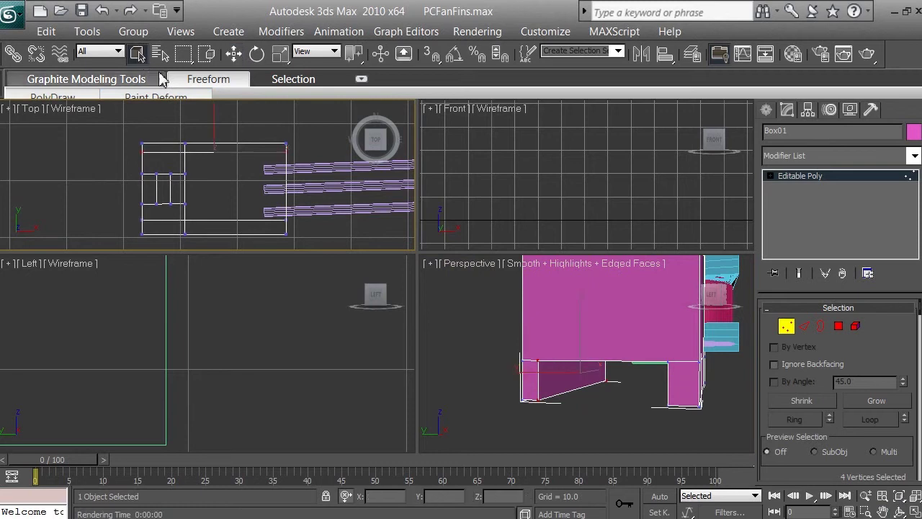
pyautogui.click(234, 55)
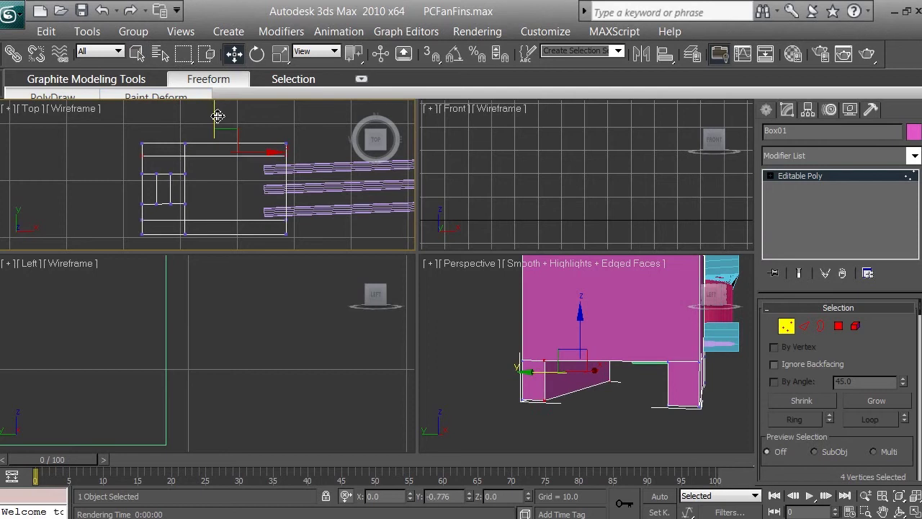
pyautogui.moveTo(218, 116)
pyautogui.mouseDown()
pyautogui.moveTo(220, 165)
pyautogui.moveTo(222, 117)
pyautogui.mouseUp()
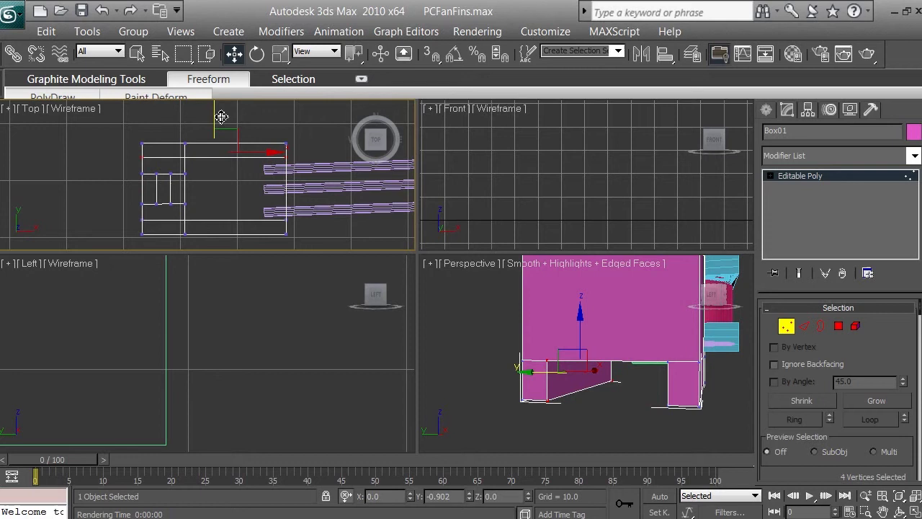
pyautogui.moveTo(222, 116); pyautogui.dragTo(220, 113)
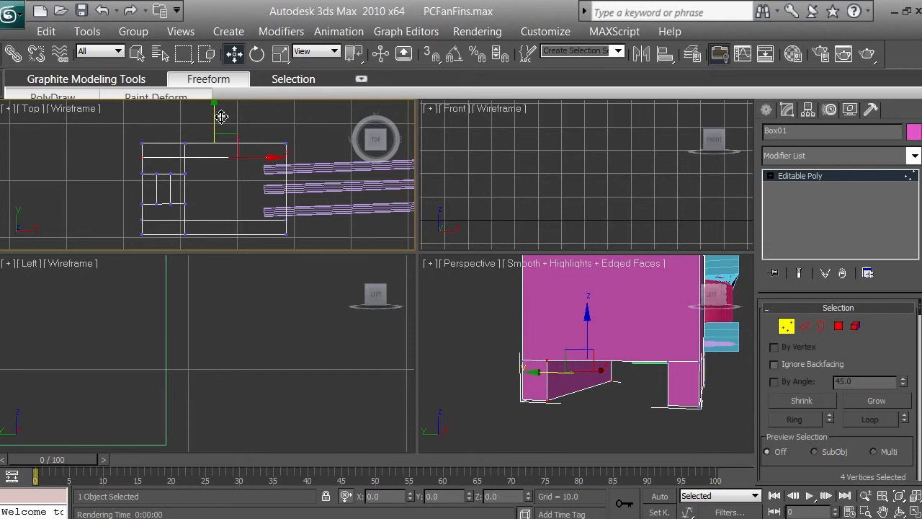
# - Orbit the Perspective view to look down onto the box's top face
pyautogui.click(900, 511)
pyautogui.click(595, 324)
pyautogui.moveTo(595, 295)
pyautogui.mouseDown()
pyautogui.moveTo(595, 331)
pyautogui.moveTo(591, 289)
pyautogui.moveTo(594, 311)
pyautogui.mouseUp()
pyautogui.click(838, 326)
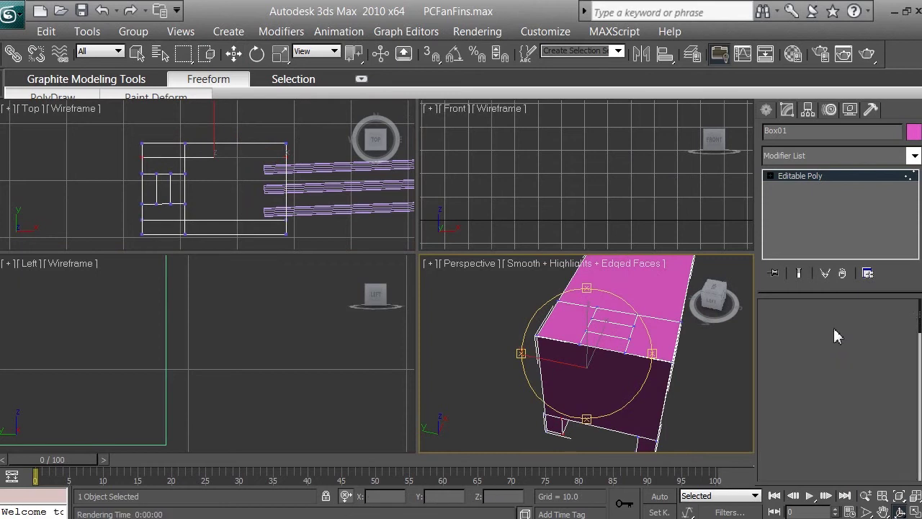
# - In Polygon mode, select the two front corner polygons of the box top
pyautogui.press('w')
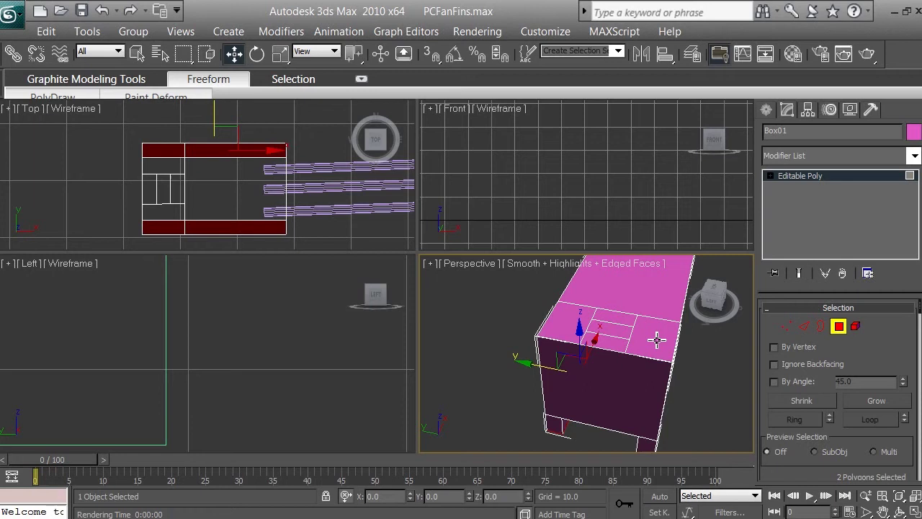
pyautogui.click(656, 340)
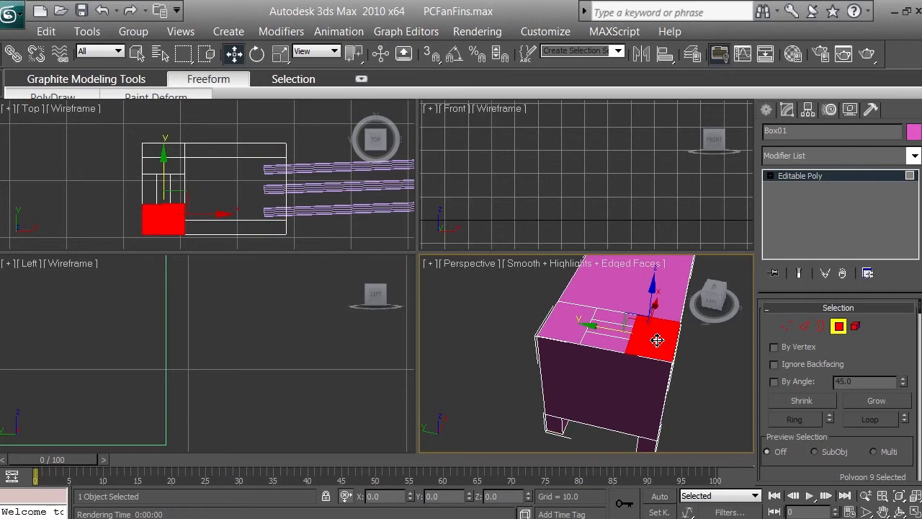
pyautogui.click(140, 54)
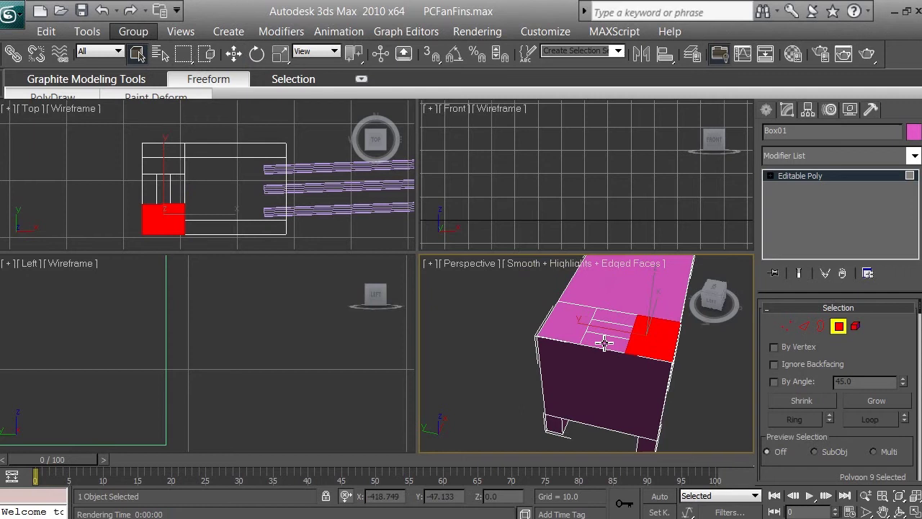
pyautogui.keyDown('ctrl'); pyautogui.click(575, 321); pyautogui.keyUp('ctrl')
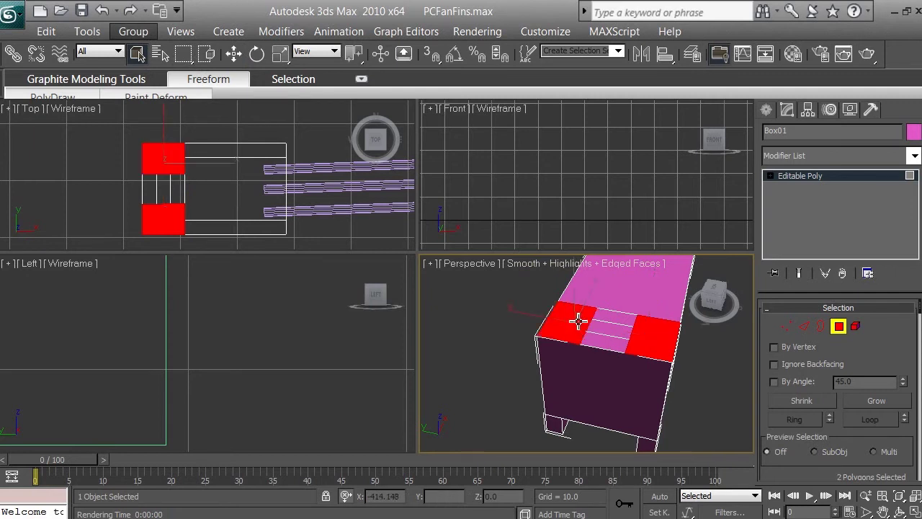
pyautogui.keyDown('ctrl'); pyautogui.click(612, 345); pyautogui.keyUp('ctrl')
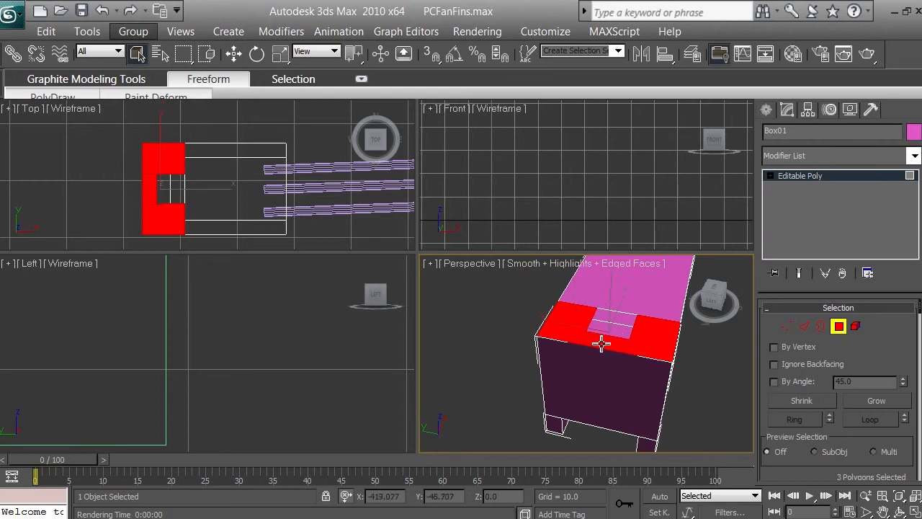
pyautogui.keyDown('alt'); pyautogui.click(604, 345); pyautogui.keyUp('alt')
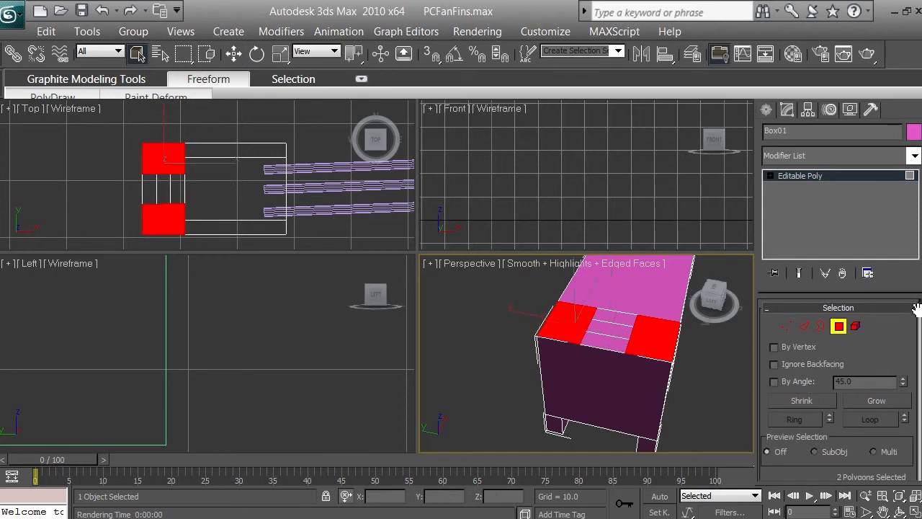
pyautogui.scroll(-5, 838, 389)
pyautogui.scroll(-3, 838, 389)
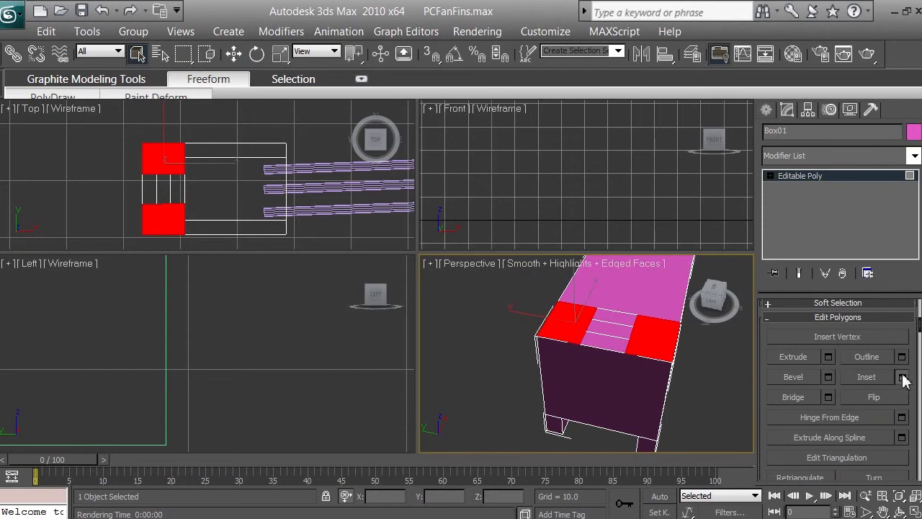
# - Inset the two front corner polygons with an Inset Amount of 2.0
pyautogui.click(902, 377)
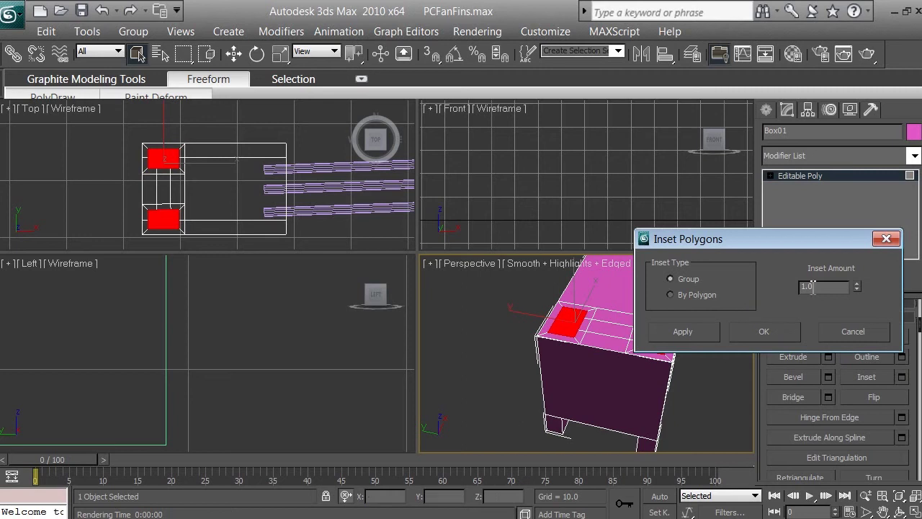
pyautogui.moveTo(821, 286); pyautogui.dragTo(791, 286)
pyautogui.write('2')
pyautogui.press('Return')
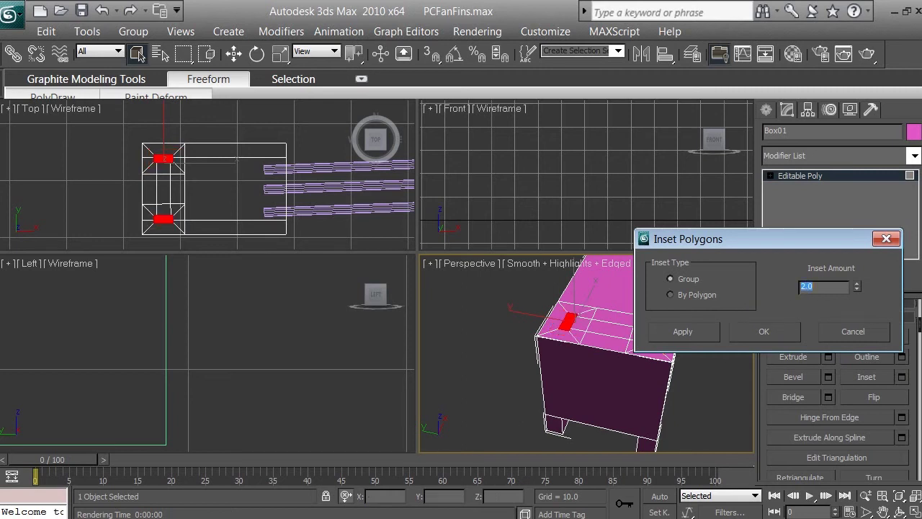
pyautogui.click(766, 333)
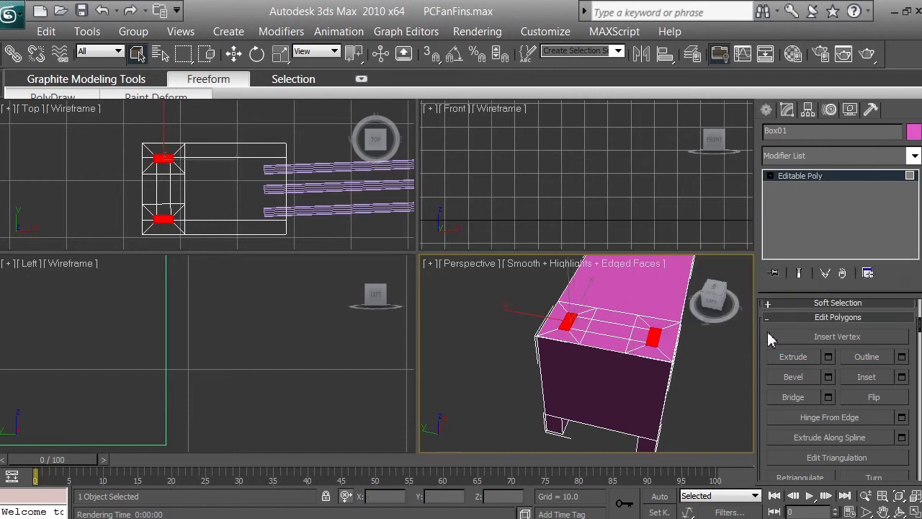
# - Select the centre polygon of the top face and the polygon behind it
pyautogui.click(598, 337)
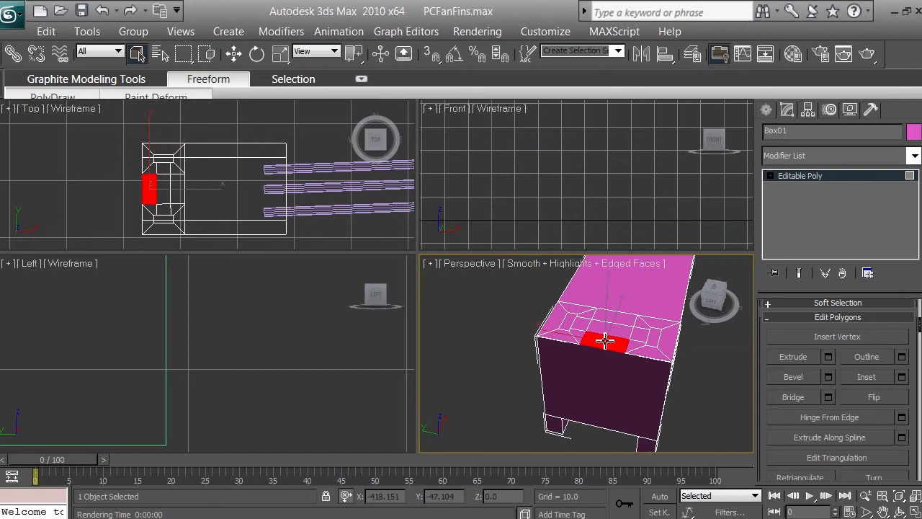
pyautogui.click(614, 332)
pyautogui.keyDown('ctrl'); pyautogui.click(621, 320); pyautogui.keyUp('ctrl')
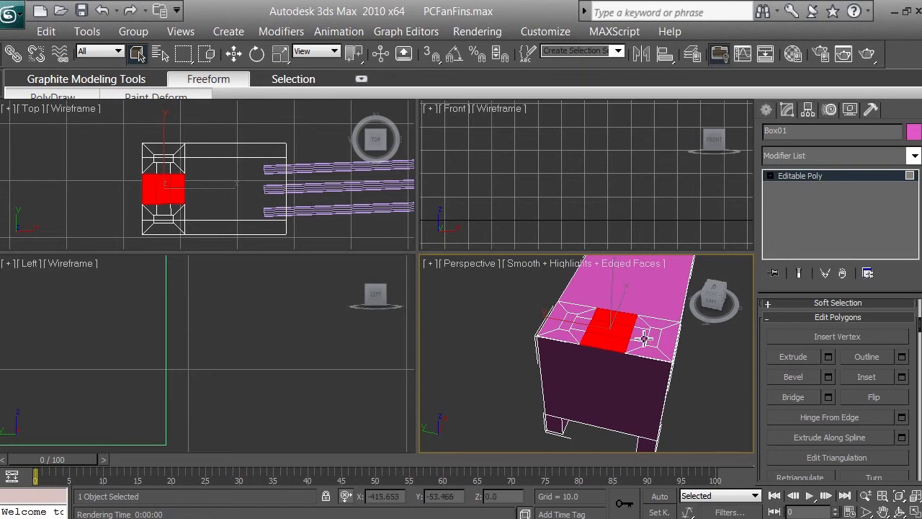
# - Select the front-edge and centre top faces and inset them by 2.0 as one Group
pyautogui.click(611, 344)
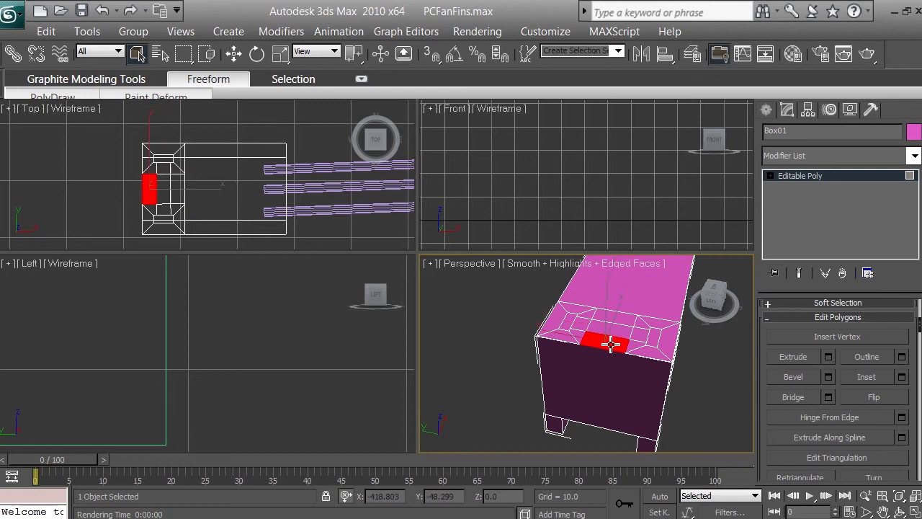
pyautogui.click(616, 325)
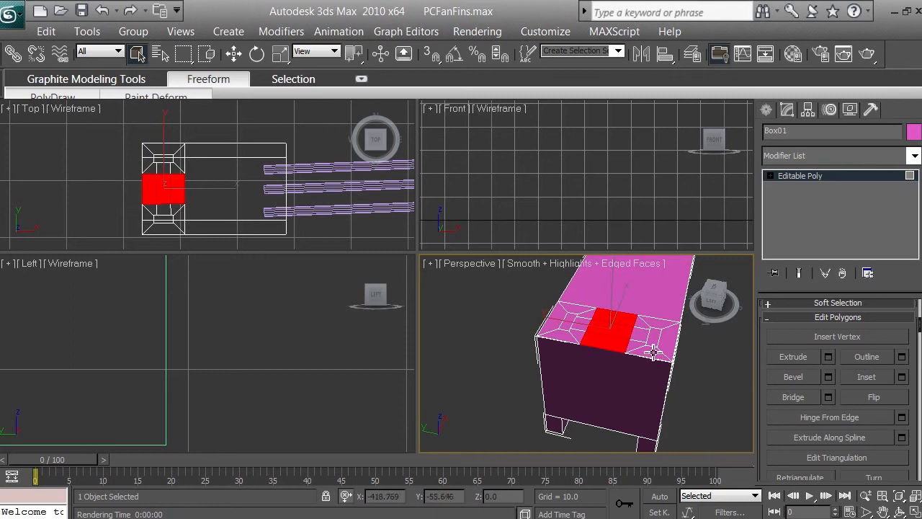
pyautogui.click(902, 378)
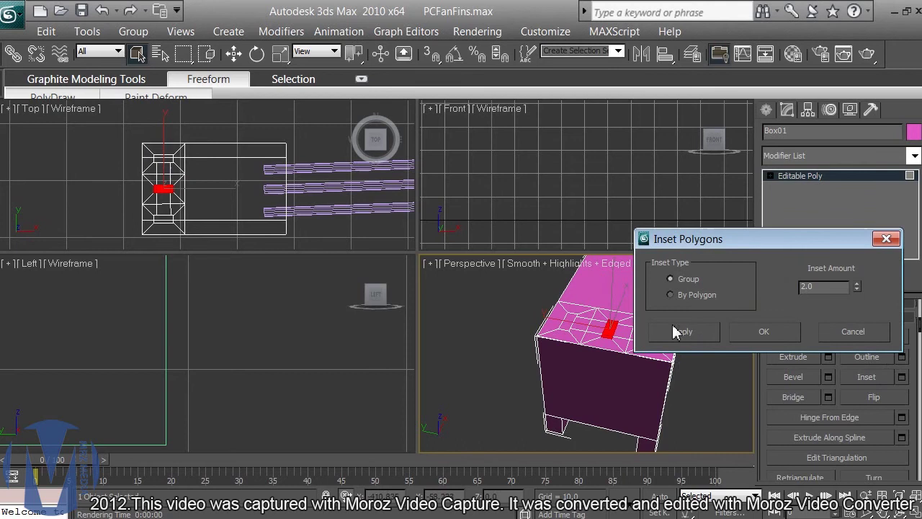
pyautogui.moveTo(744, 243); pyautogui.dragTo(701, 137)
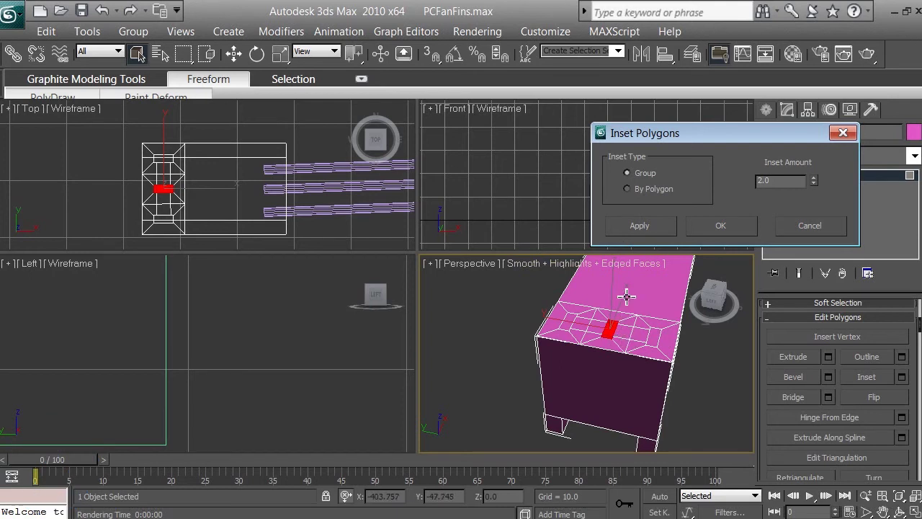
pyautogui.click(628, 187)
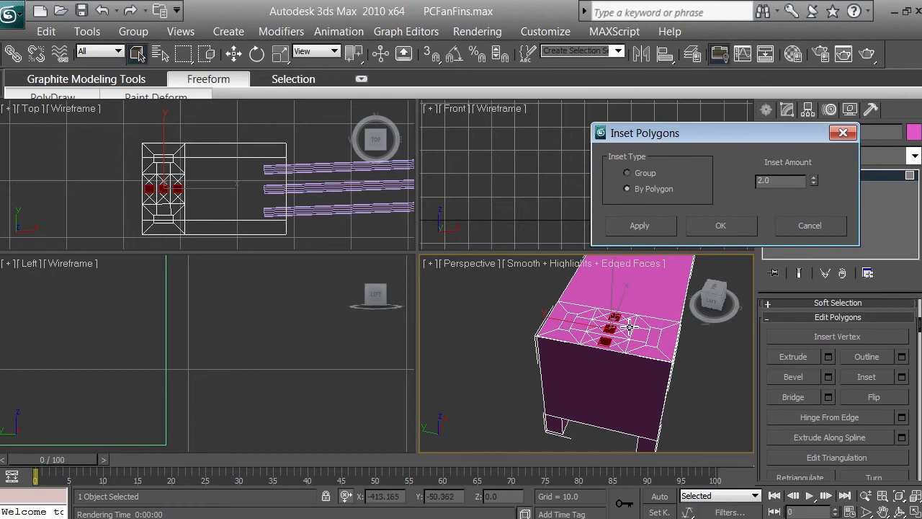
pyautogui.click(633, 173)
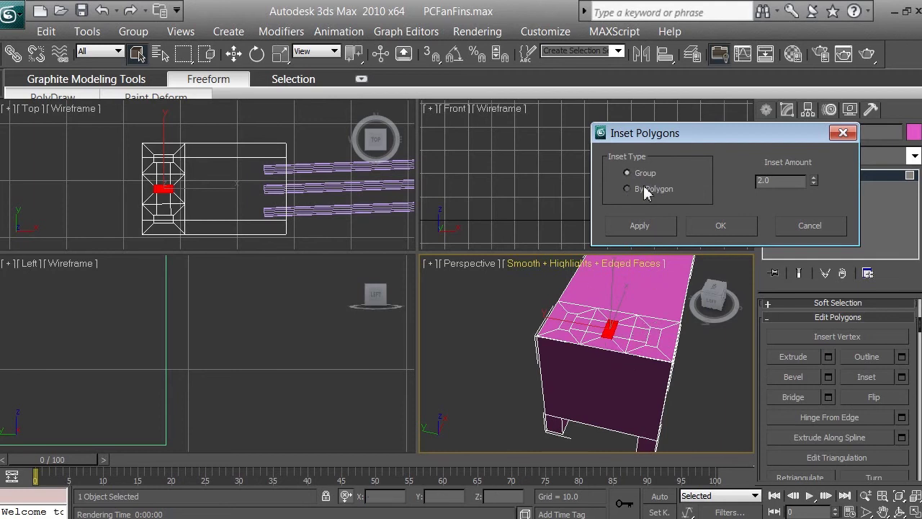
pyautogui.click(631, 190)
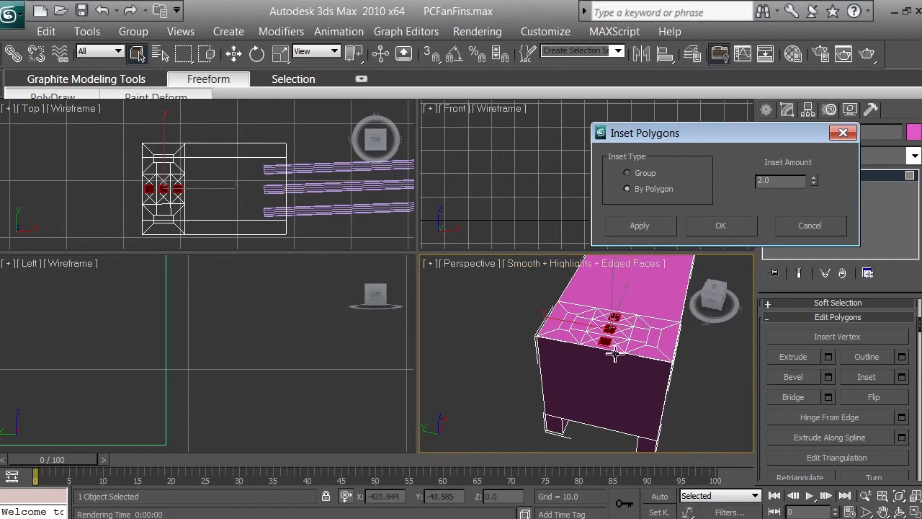
pyautogui.click(628, 173)
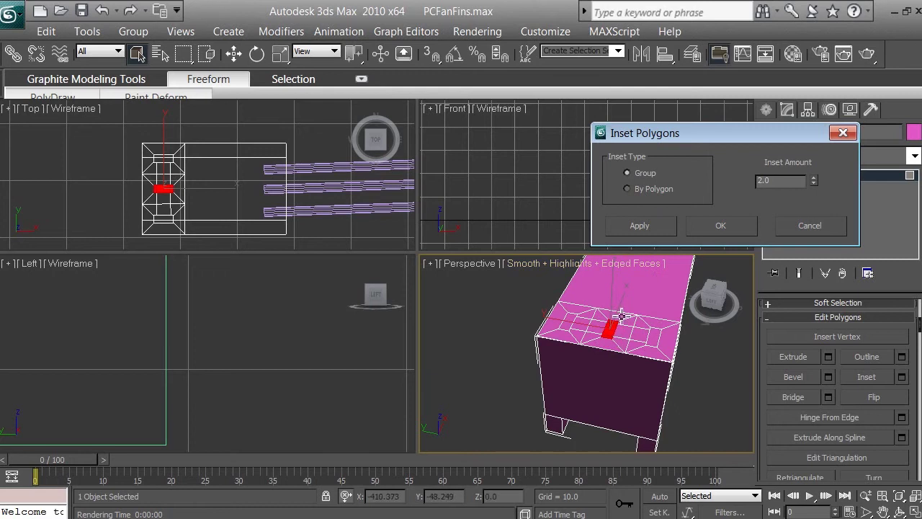
pyautogui.click(721, 226)
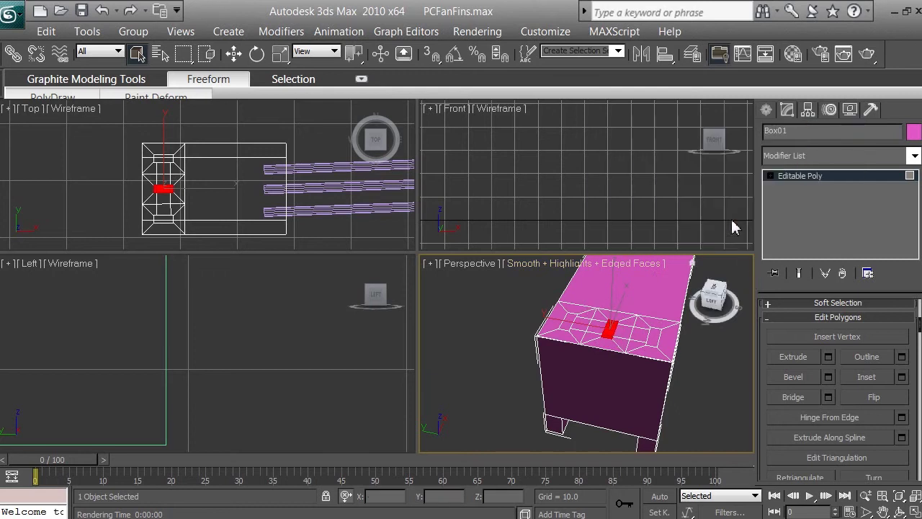
# - Add the left and right top polygons and extrude all three by -5 into slots
pyautogui.keyDown('ctrl'); pyautogui.click(654, 337); pyautogui.keyUp('ctrl')
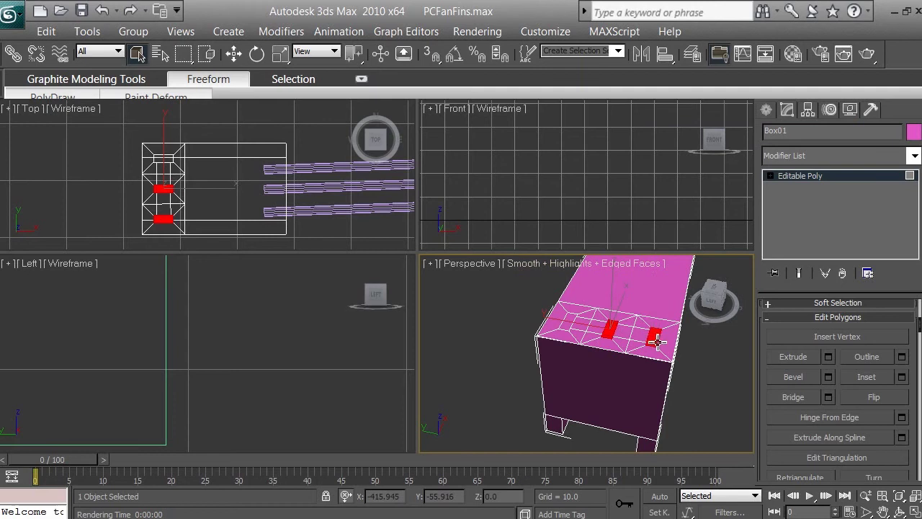
pyautogui.keyDown('ctrl'); pyautogui.click(569, 323); pyautogui.keyUp('ctrl')
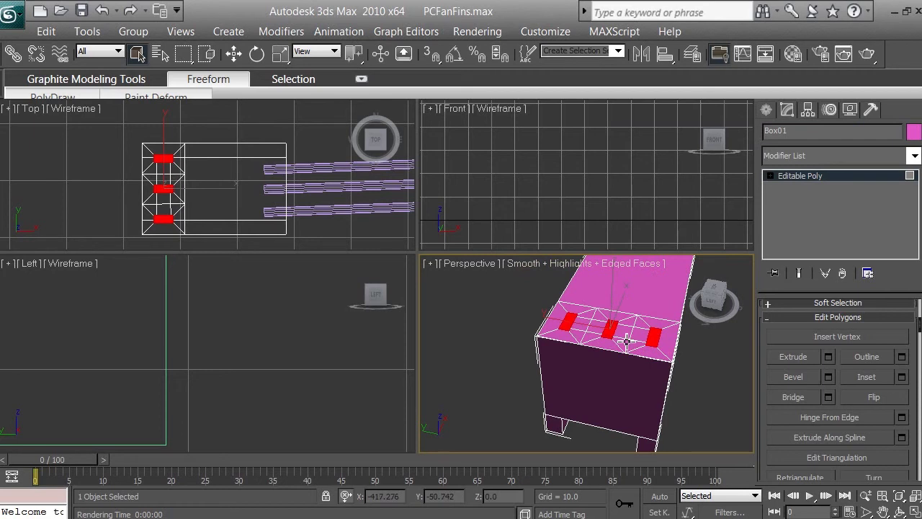
pyautogui.click(828, 357)
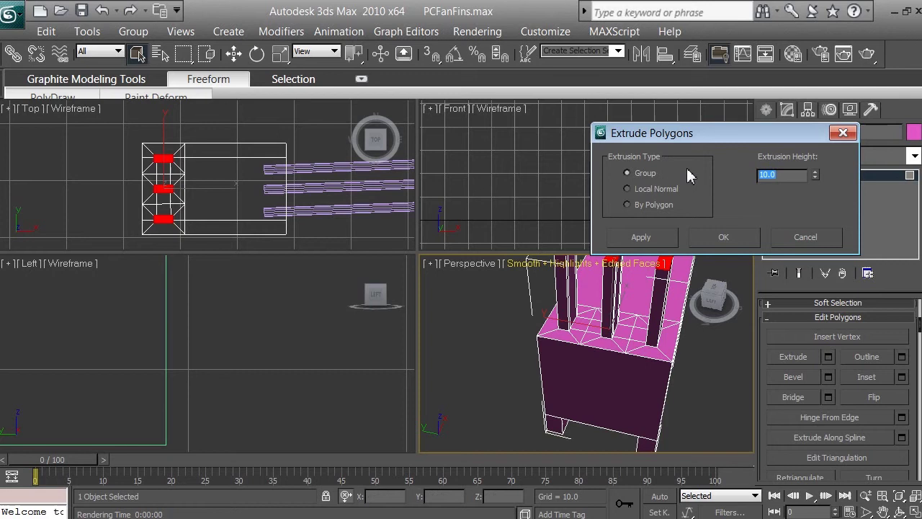
pyautogui.write('4')
pyautogui.press('Return')
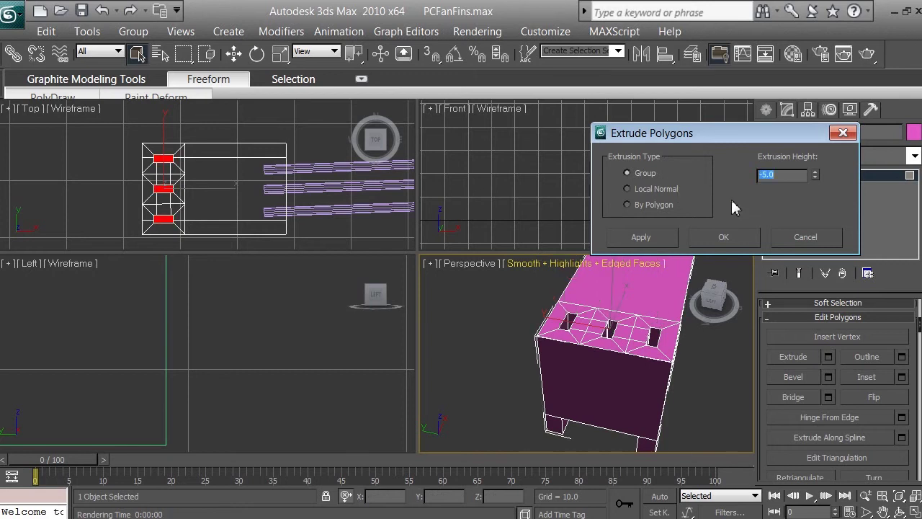
pyautogui.click(735, 245)
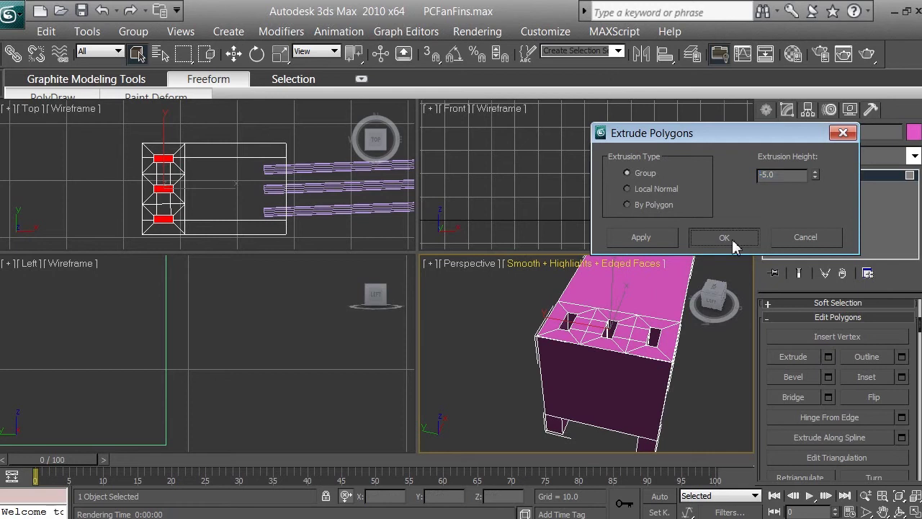
# - Zoom out and tilt the Perspective view to show the whole connector box and wires
pyautogui.click(900, 512)
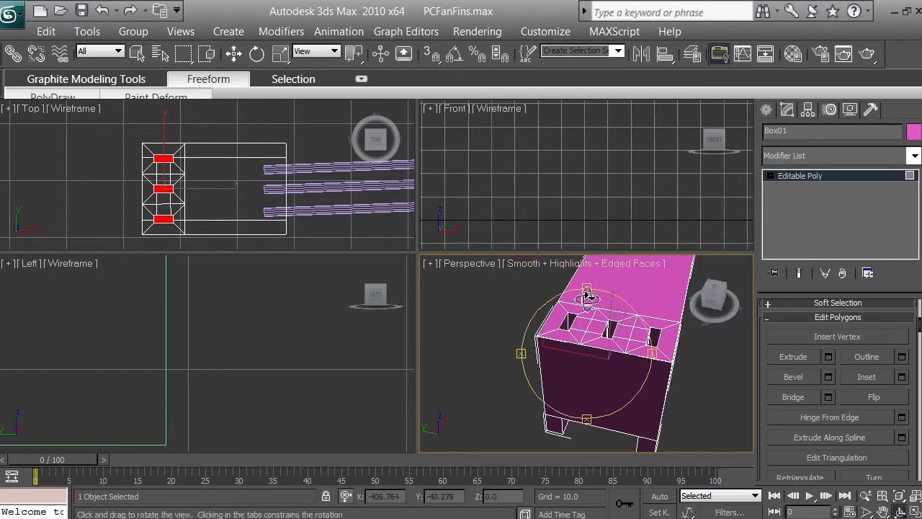
pyautogui.moveTo(591, 297); pyautogui.dragTo(611, 339)
pyautogui.rightClick(610, 339)
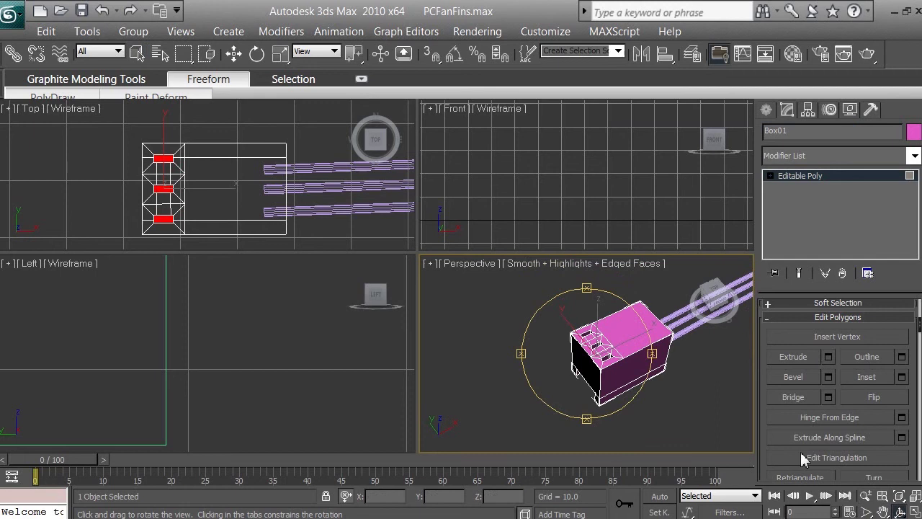
pyautogui.click(866, 496)
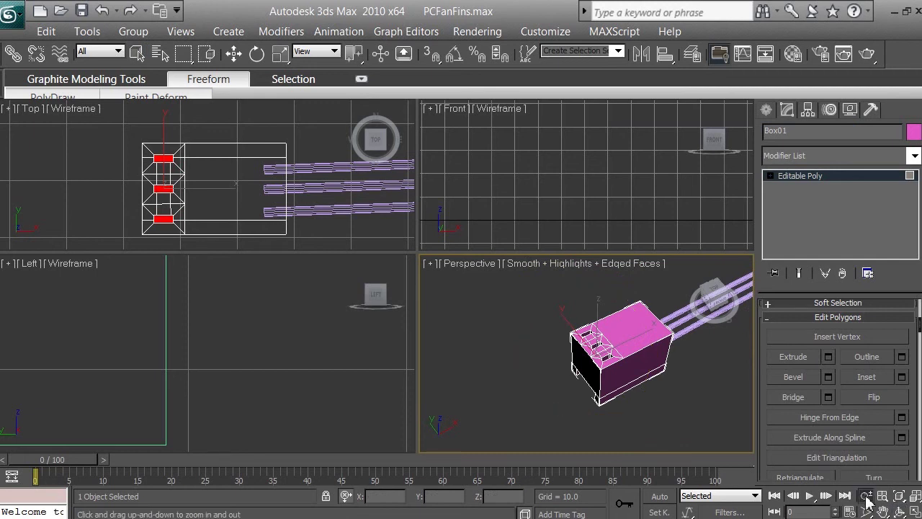
pyautogui.moveTo(631, 339); pyautogui.dragTo(630, 349)
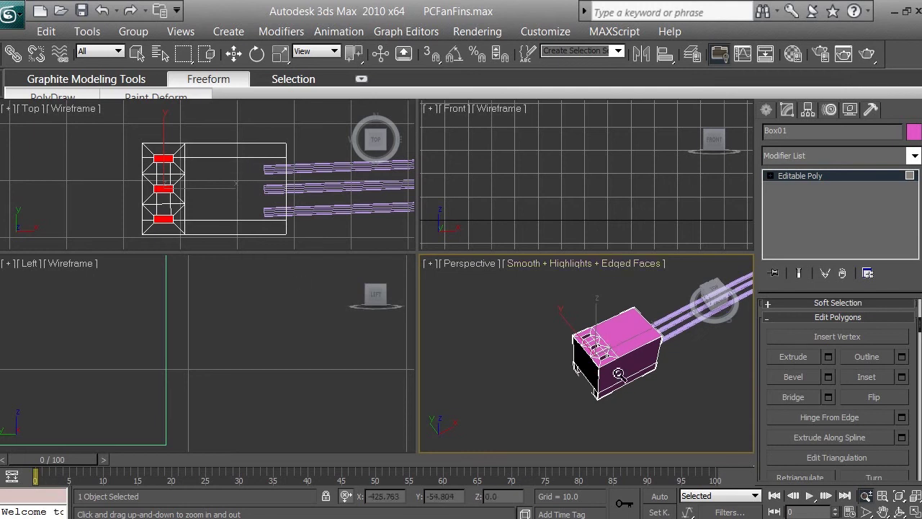
pyautogui.click(901, 511)
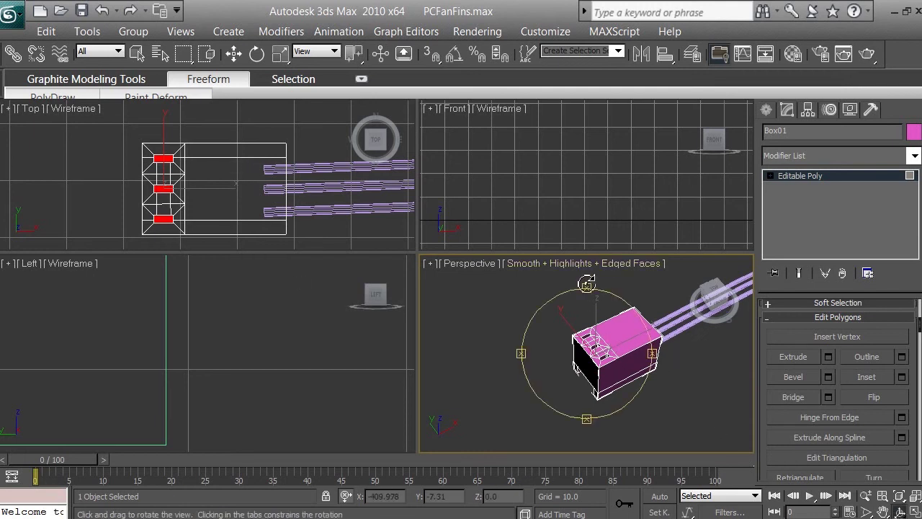
pyautogui.moveTo(587, 289); pyautogui.dragTo(597, 243)
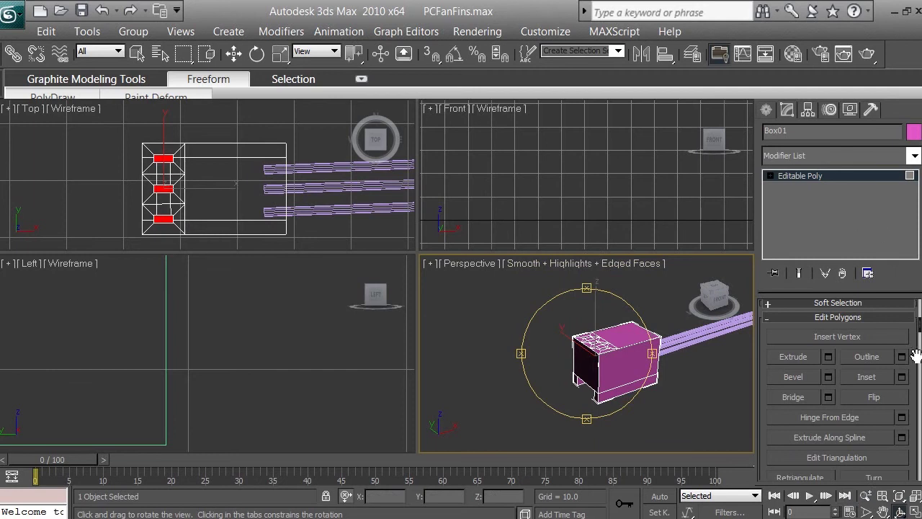
pyautogui.moveTo(919, 328); pyautogui.dragTo(920, 307)
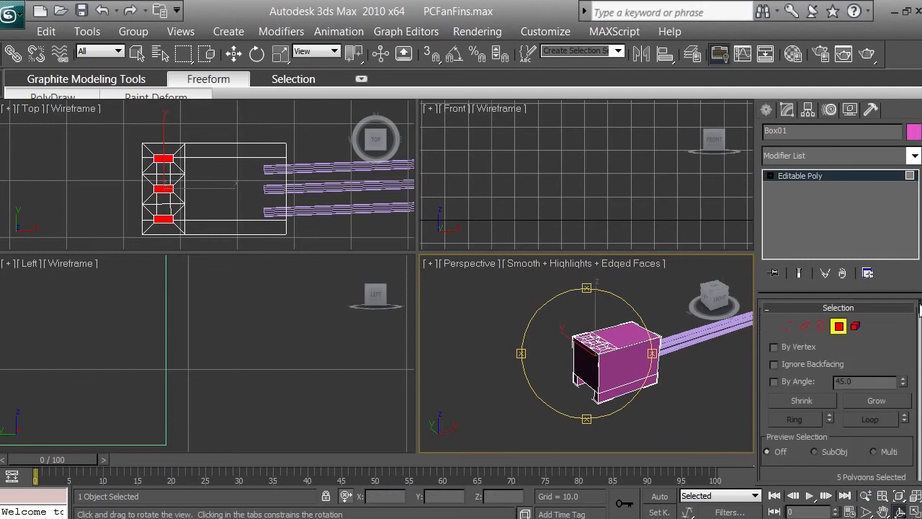
# - Turn off Polygon sub-object mode, then activate and zoom out the Left viewport
pyautogui.click(840, 328)
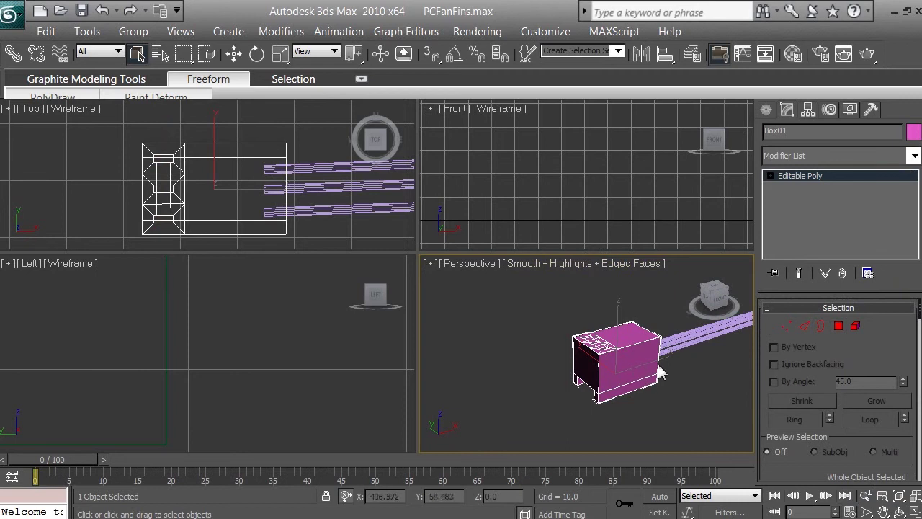
pyautogui.rightClick(311, 325)
pyautogui.scroll(-5, 310, 326)
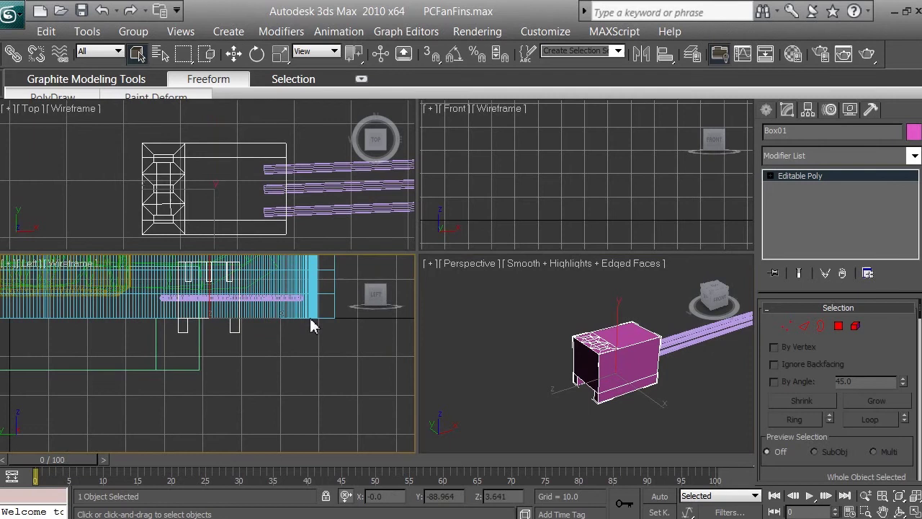
# - Frame Box01 in the Front view and scale it along Y to 88%
pyautogui.click(280, 59)
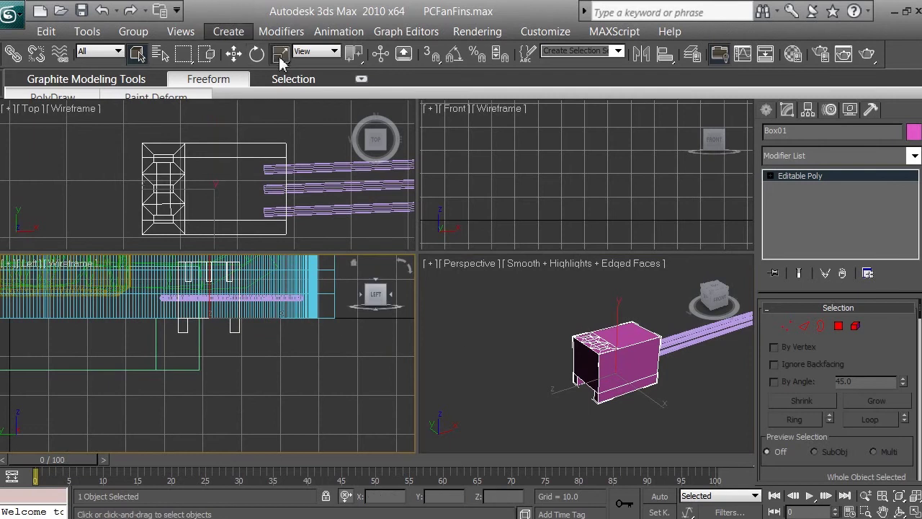
pyautogui.click(883, 510)
pyautogui.moveTo(636, 218); pyautogui.dragTo(626, 259)
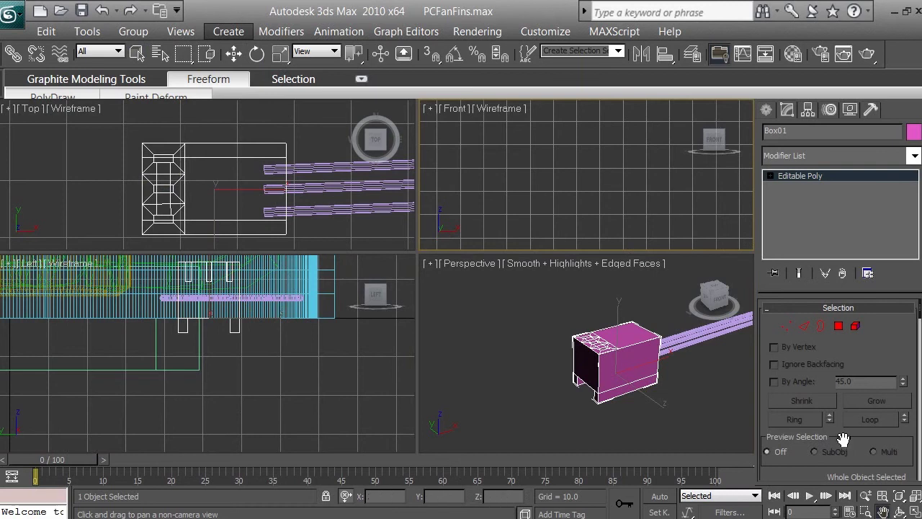
pyautogui.click(900, 498)
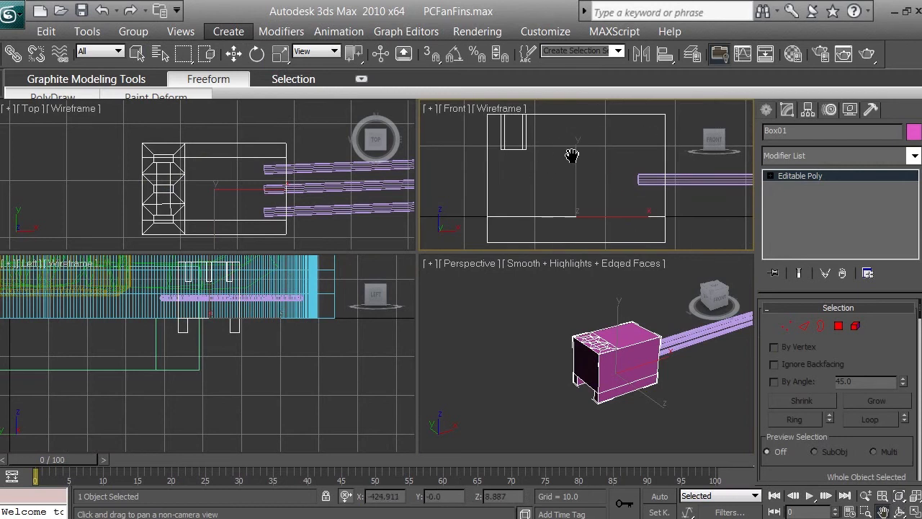
pyautogui.scroll(-3, 573, 158)
pyautogui.scroll(-3, 570, 158)
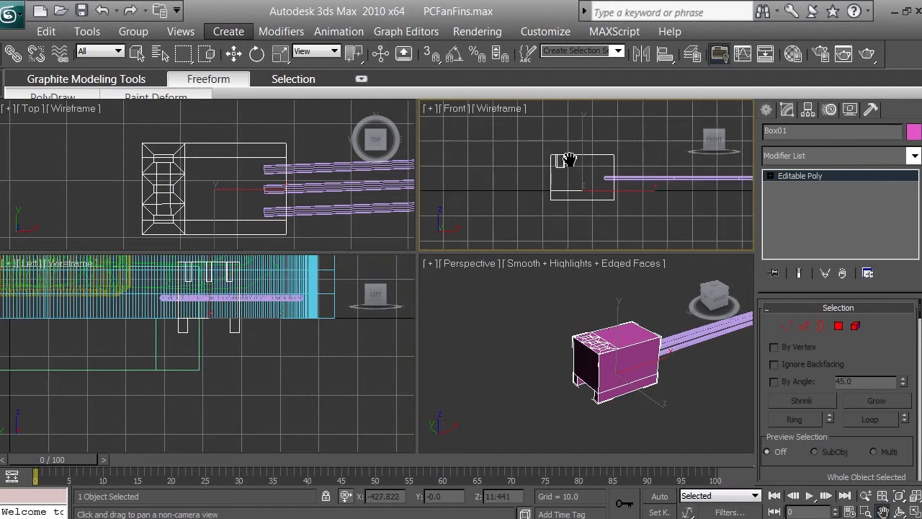
pyautogui.press('r')
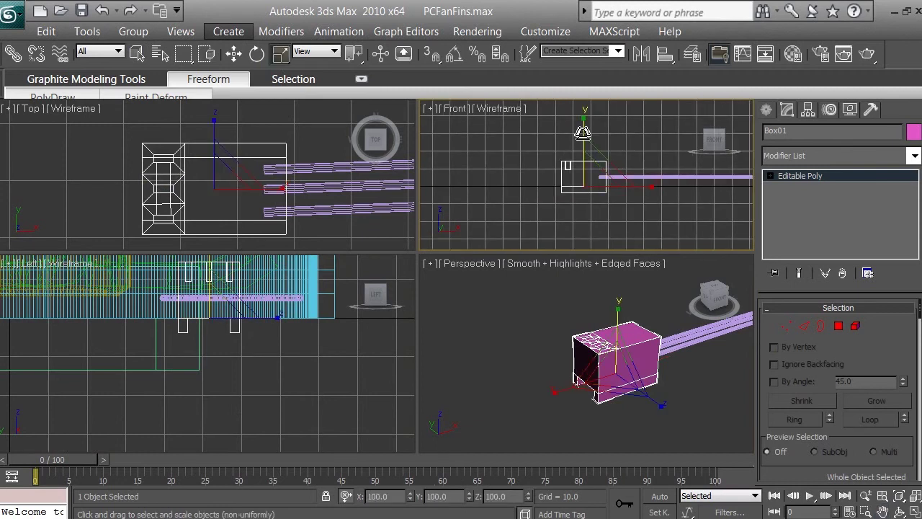
pyautogui.moveTo(587, 132); pyautogui.dragTo(595, 175)
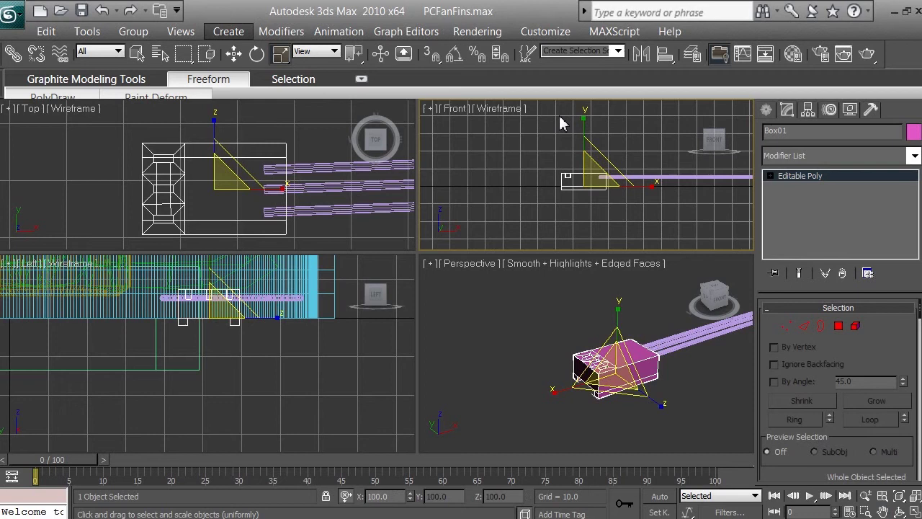
pyautogui.click(234, 54)
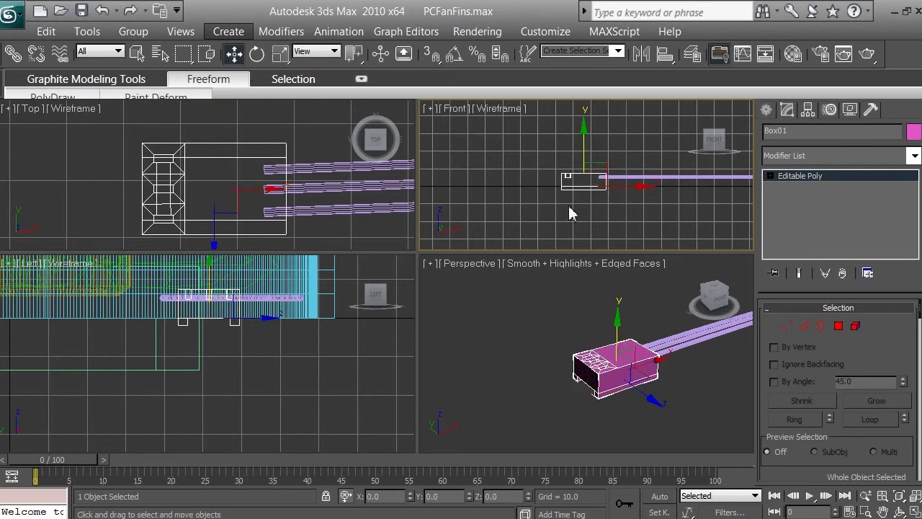
pyautogui.moveTo(640, 191)
pyautogui.mouseDown()
pyautogui.moveTo(670, 191)
pyautogui.moveTo(641, 192)
pyautogui.mouseUp()
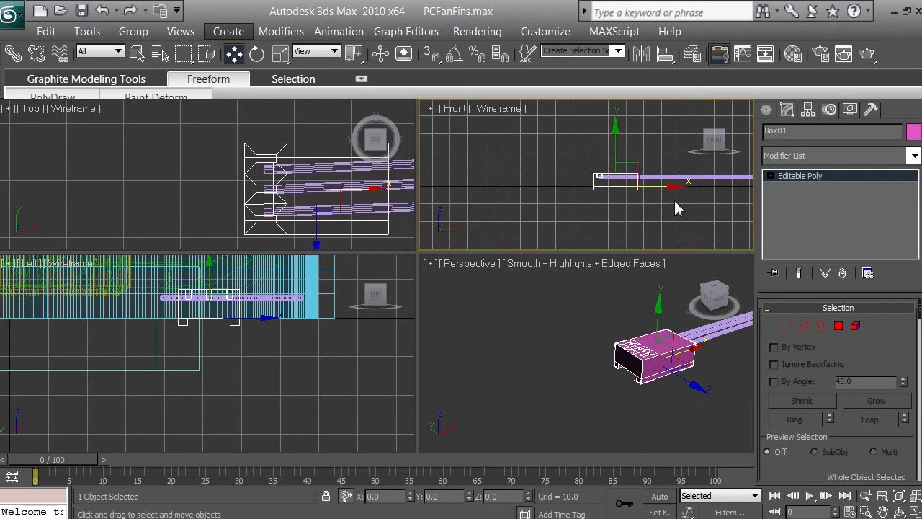
pyautogui.scroll(-5, 152, 173)
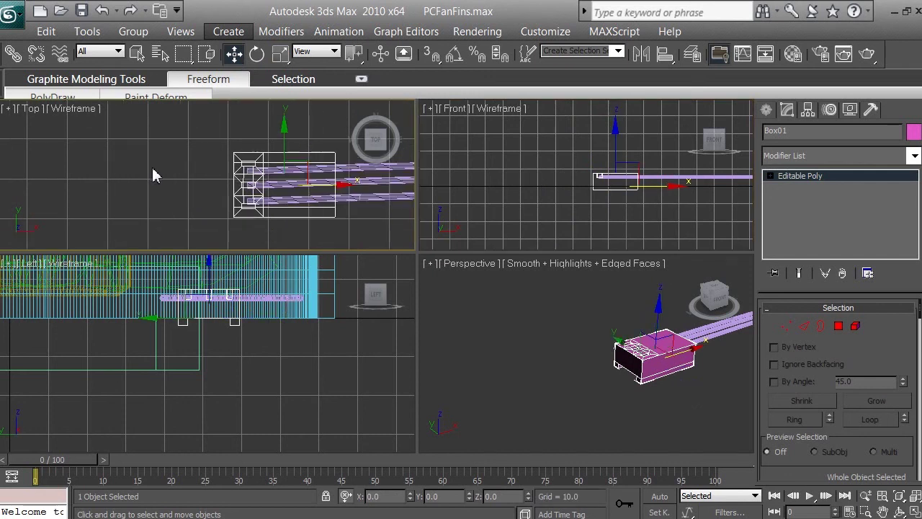
pyautogui.scroll(3, 152, 175)
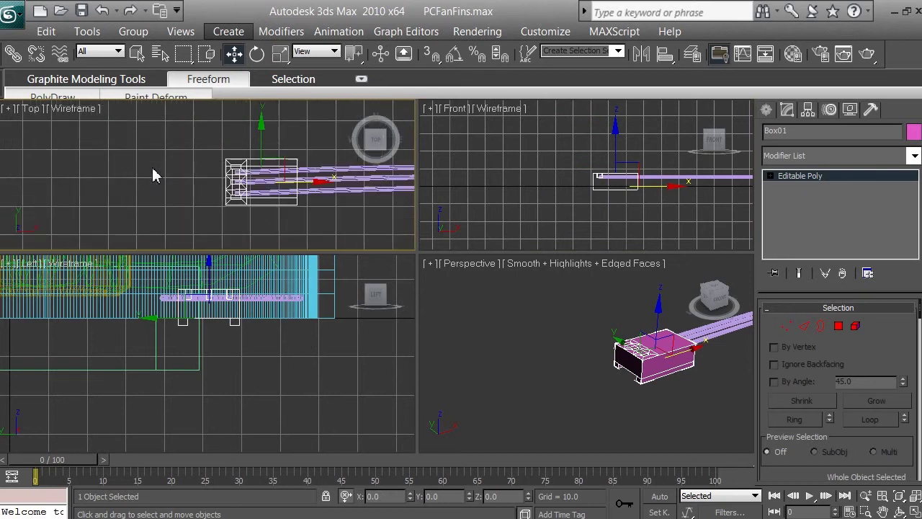
pyautogui.scroll(1, 154, 176)
pyautogui.scroll(-1, 155, 175)
# - Link the three wire strands as children of the pink connector box
pyautogui.moveTo(336, 212); pyautogui.dragTo(341, 186)
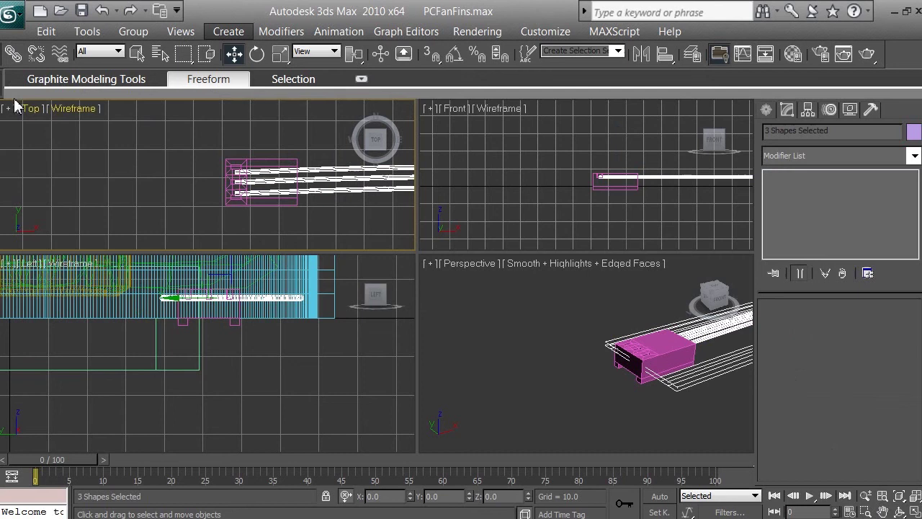
pyautogui.click(13, 55)
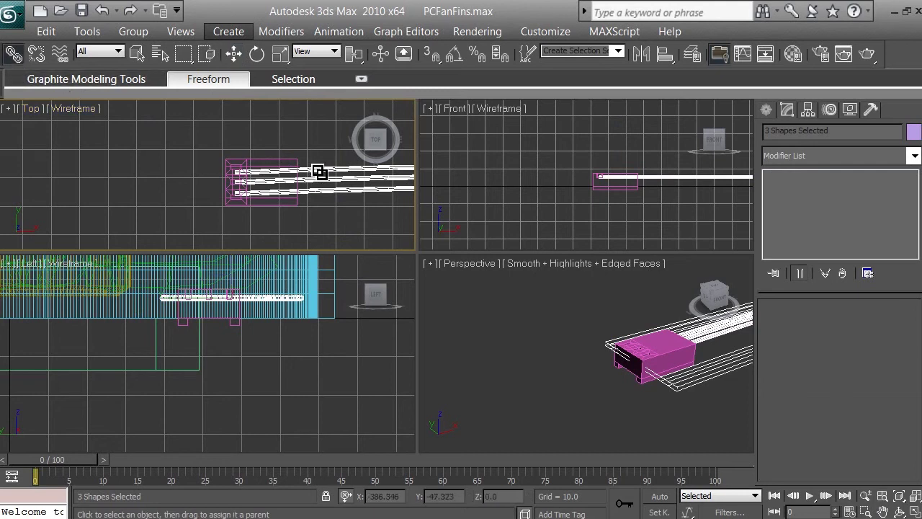
pyautogui.moveTo(319, 171); pyautogui.dragTo(268, 163)
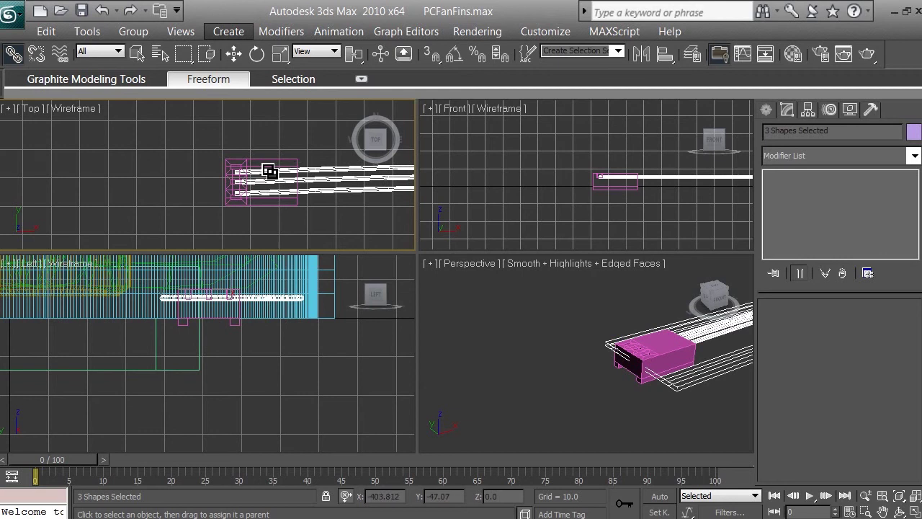
# - Move the connector box left to test the link, then save the scene
pyautogui.click(232, 55)
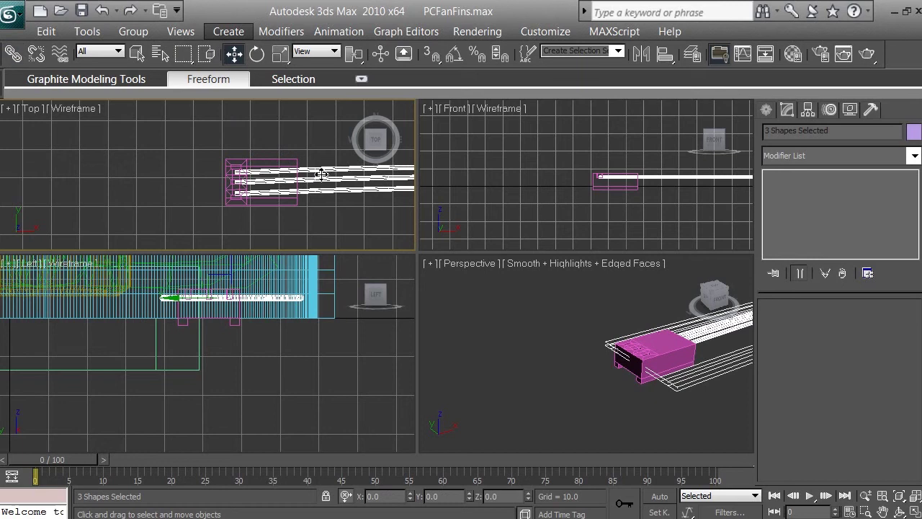
pyautogui.click(287, 162)
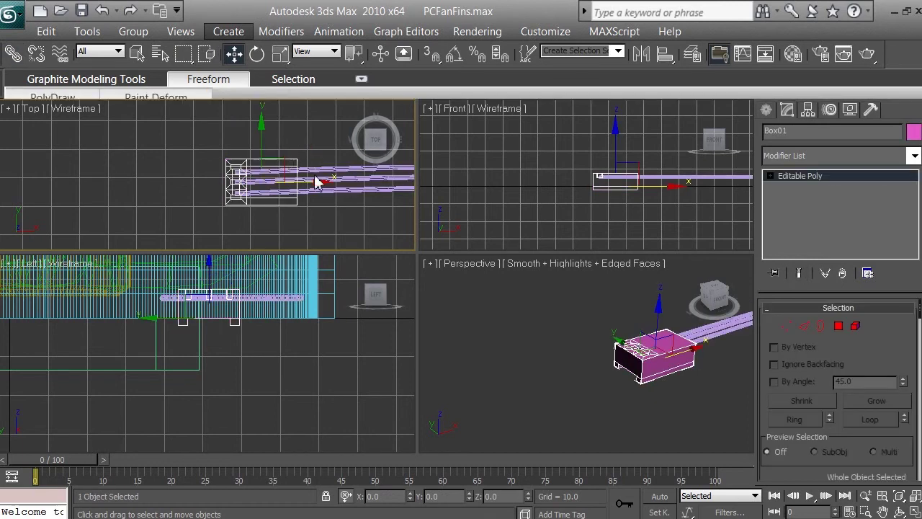
pyautogui.moveTo(322, 185)
pyautogui.mouseDown()
pyautogui.moveTo(278, 181)
pyautogui.moveTo(313, 181)
pyautogui.mouseUp()
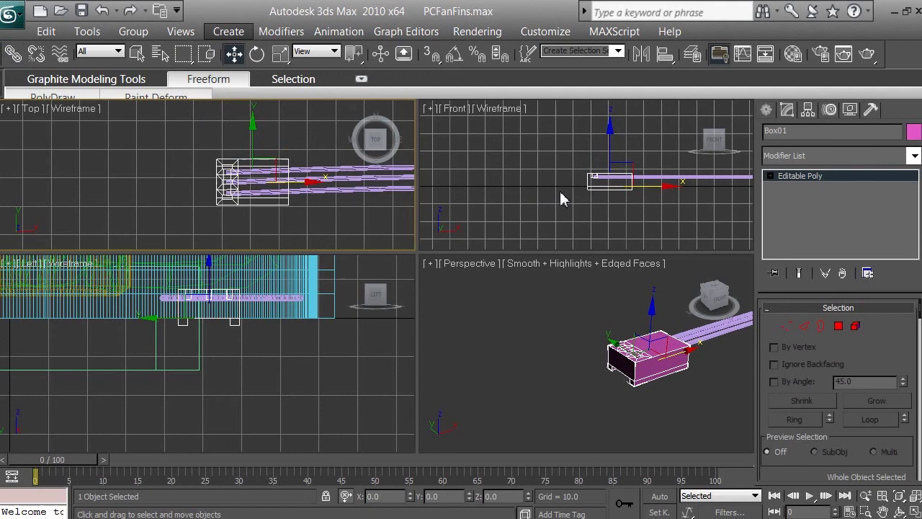
pyautogui.scroll(-2, 562, 195)
pyautogui.hotkey('ctrl', 's')
pyautogui.scroll(-2, 561, 193)
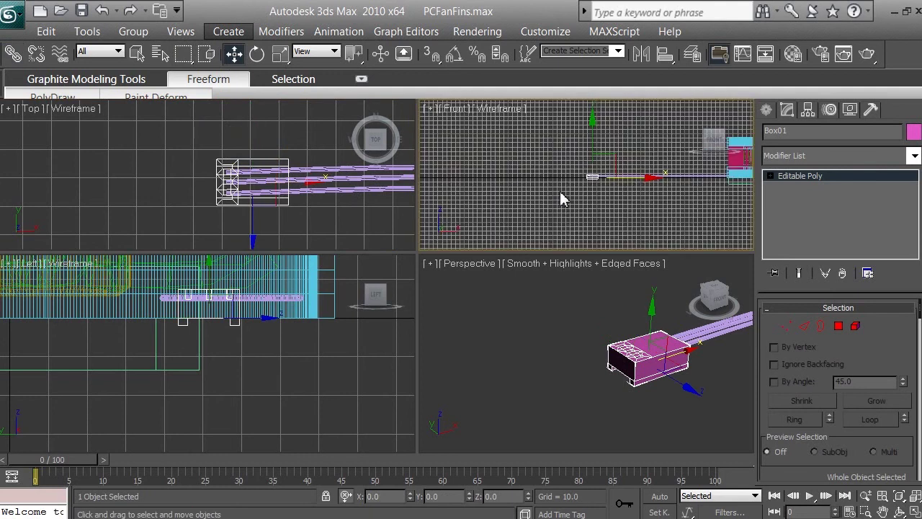
# - Undo the connector box move, then zoom and pan the Top view to show the fan and curved wire
pyautogui.click(102, 11)
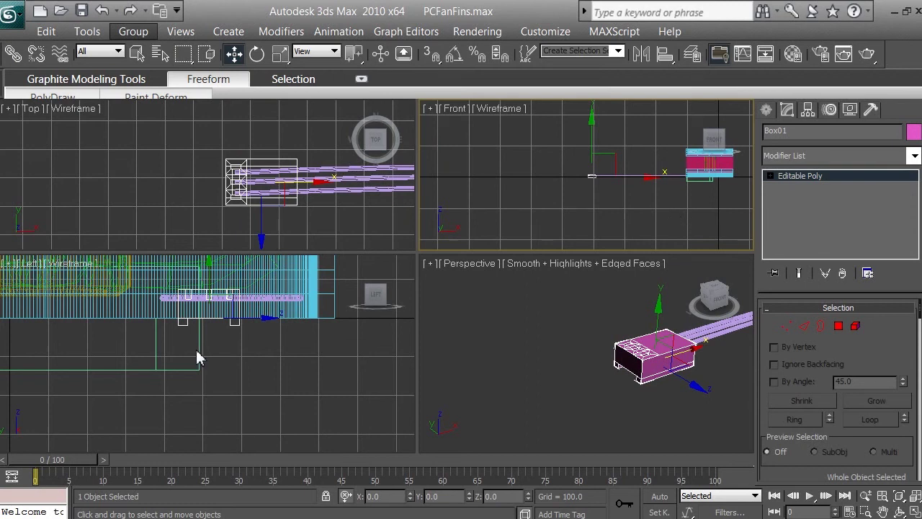
pyautogui.rightClick(257, 391)
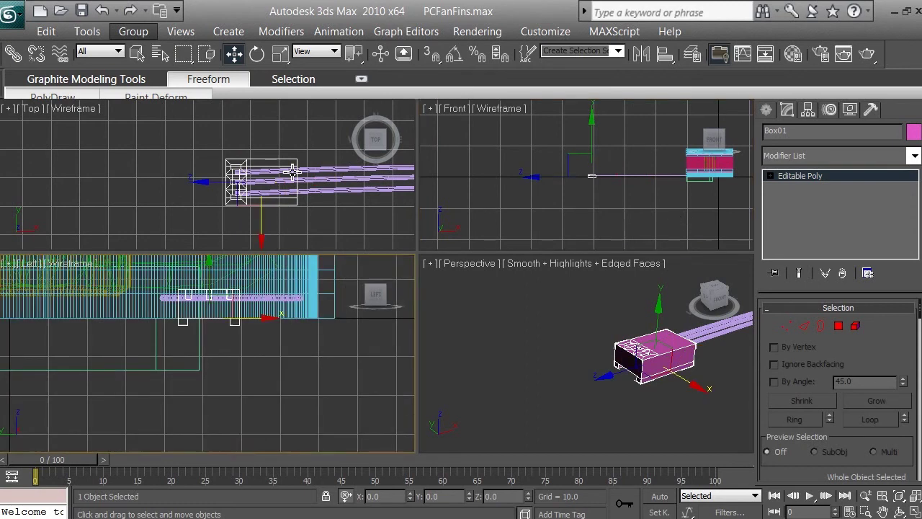
pyautogui.rightClick(282, 176)
pyautogui.scroll(-3, 292, 171)
pyautogui.scroll(-2, 292, 171)
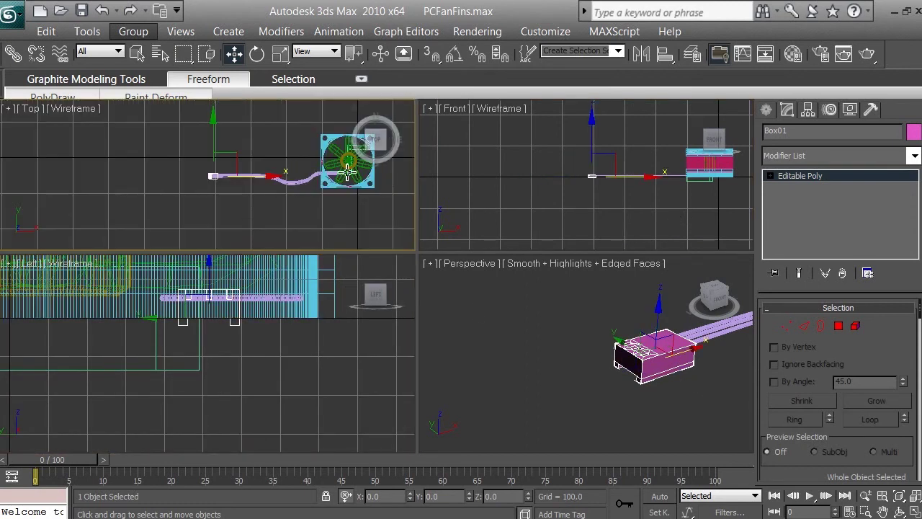
pyautogui.click(884, 511)
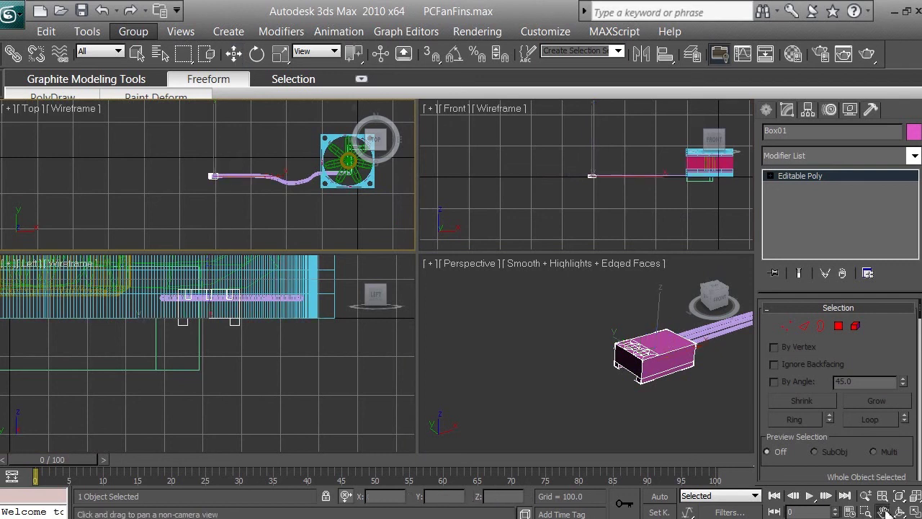
pyautogui.moveTo(359, 197); pyautogui.dragTo(347, 197)
pyautogui.scroll(5, 290, 192)
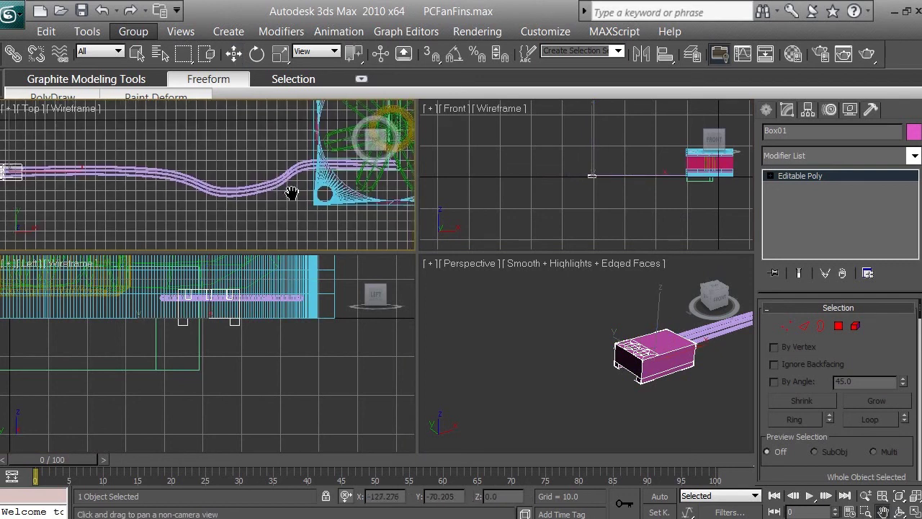
pyautogui.moveTo(291, 192); pyautogui.dragTo(252, 194)
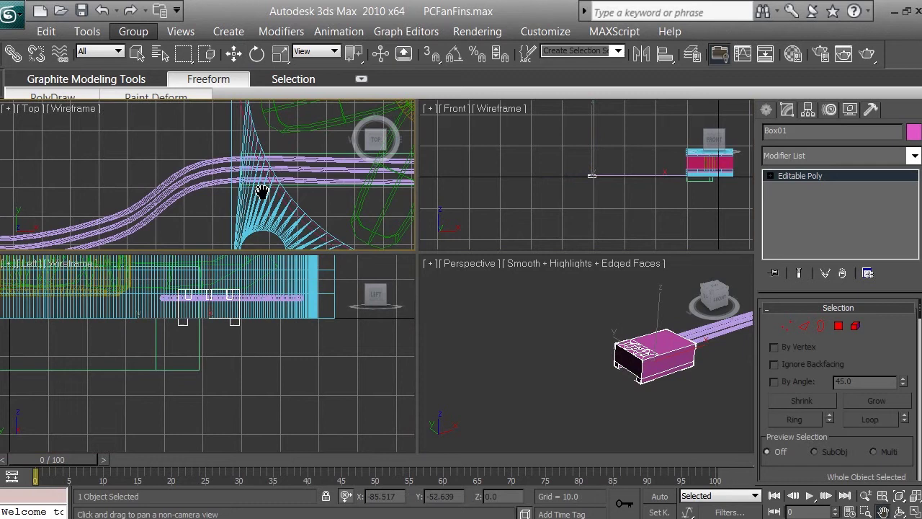
pyautogui.moveTo(260, 191); pyautogui.dragTo(172, 208)
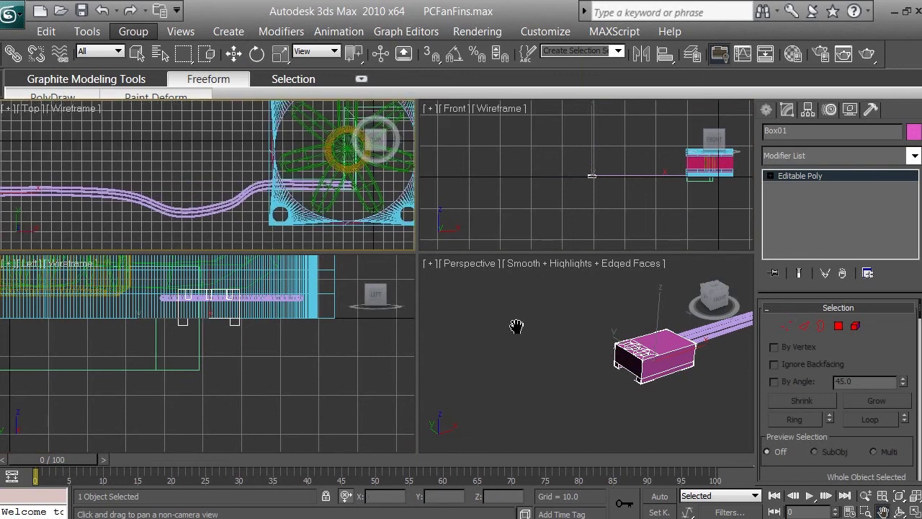
# - Pan, zoom and orbit the Perspective view so the whole fan tilts toward the viewer
pyautogui.moveTo(517, 327); pyautogui.dragTo(470, 326)
pyautogui.scroll(-5, 526, 329)
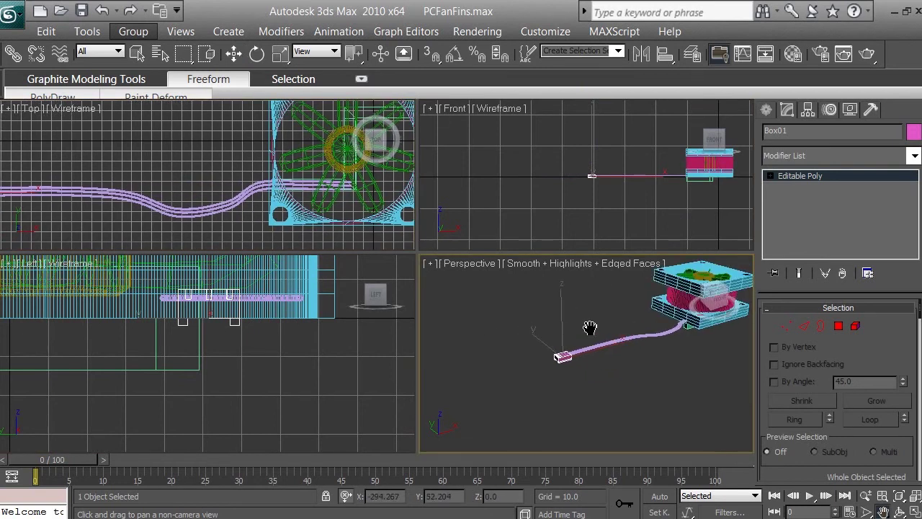
pyautogui.moveTo(591, 267); pyautogui.dragTo(534, 378)
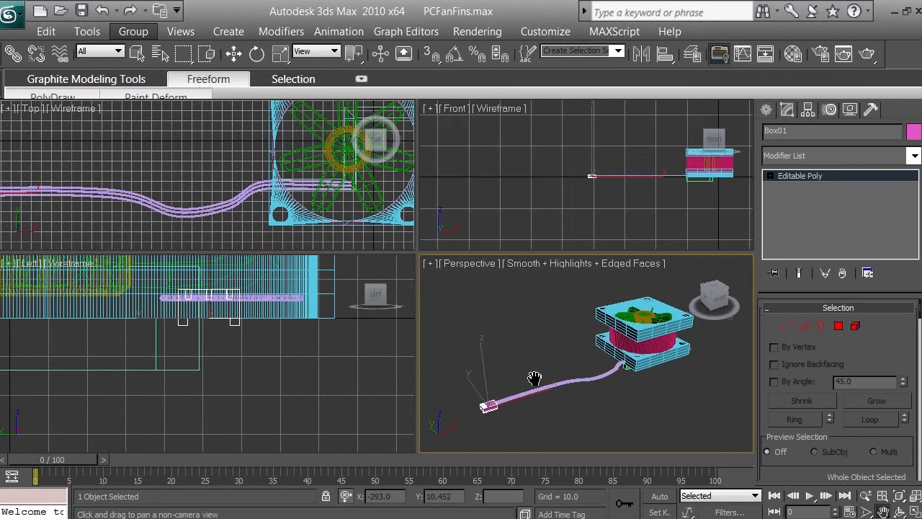
pyautogui.click(899, 511)
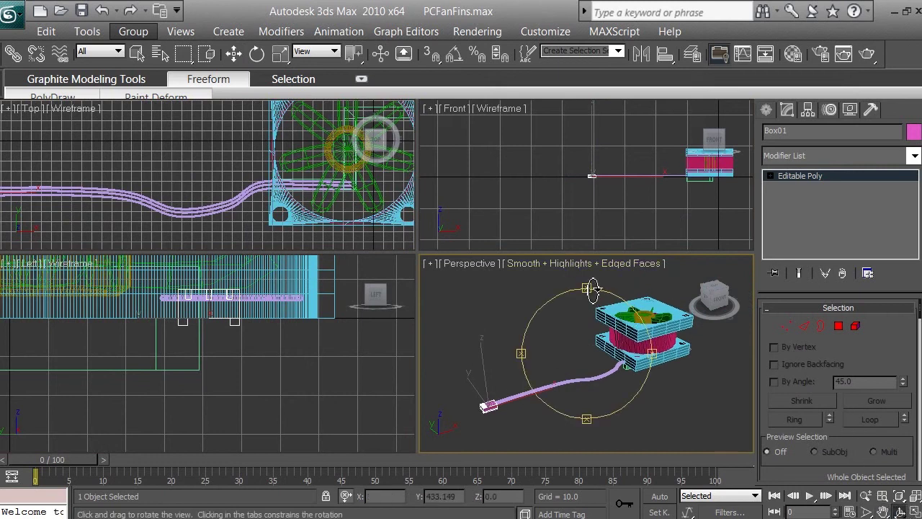
pyautogui.moveTo(597, 291); pyautogui.dragTo(600, 361)
pyautogui.click(883, 511)
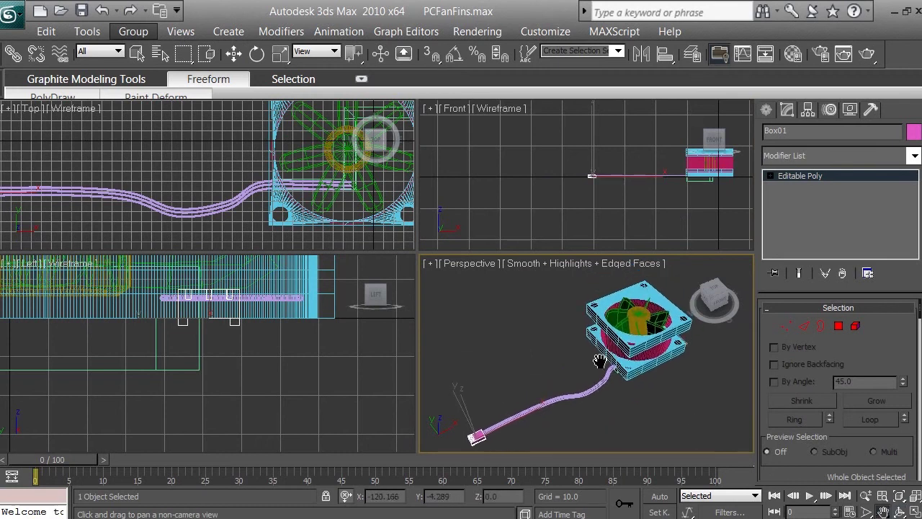
# - Render the Perspective view from the Rendering menu, then switch to the fan reference photo
pyautogui.click(476, 31)
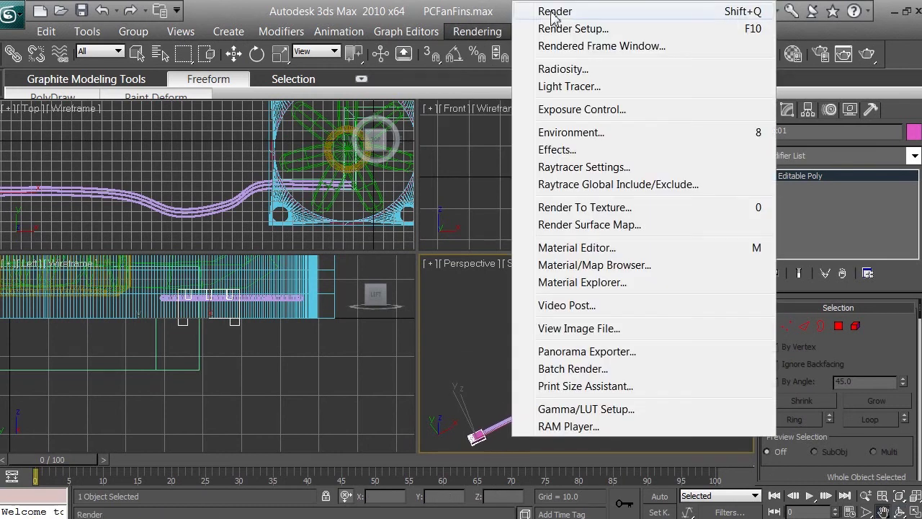
pyautogui.click(549, 9)
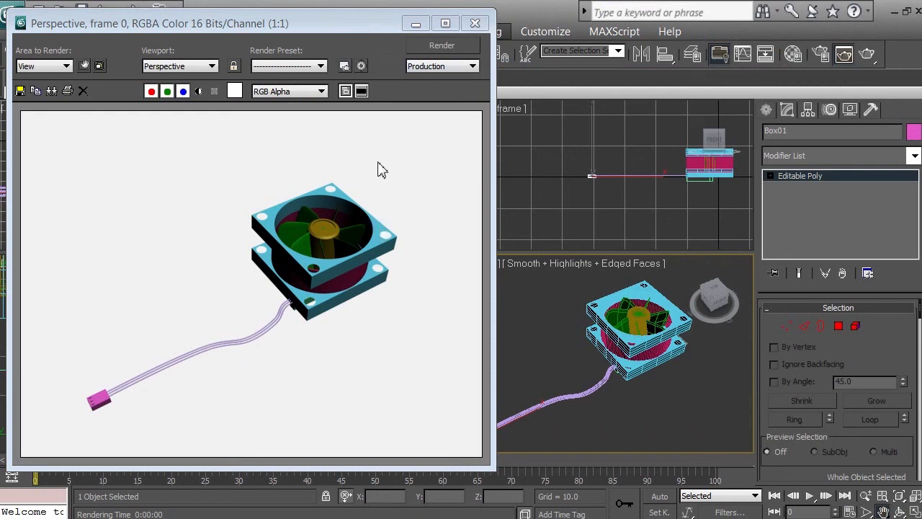
pyautogui.hotkey('alt', 'Tab')
pyautogui.hotkey('alt', 'Tab')
pyautogui.hotkey('alt', 'Tab')
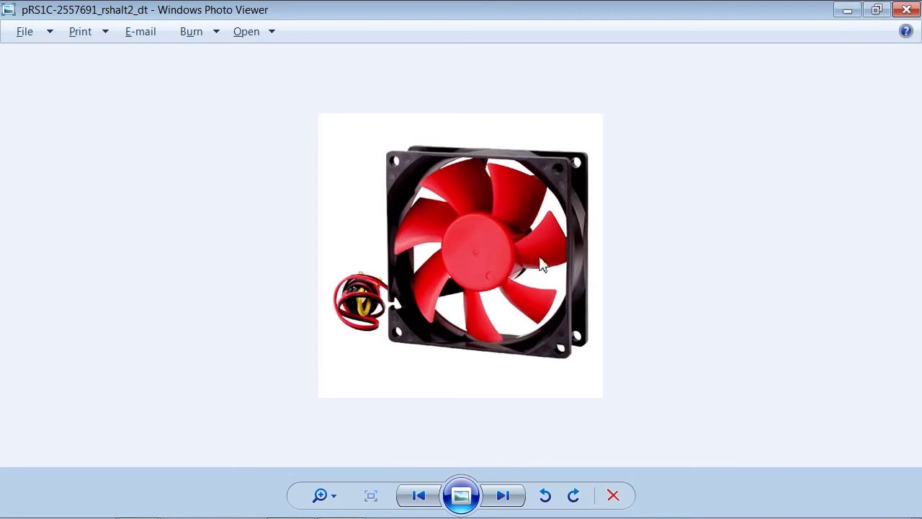
# - Minimize the reference photo and rendered image, then center the fan in the Front view
pyautogui.click(848, 10)
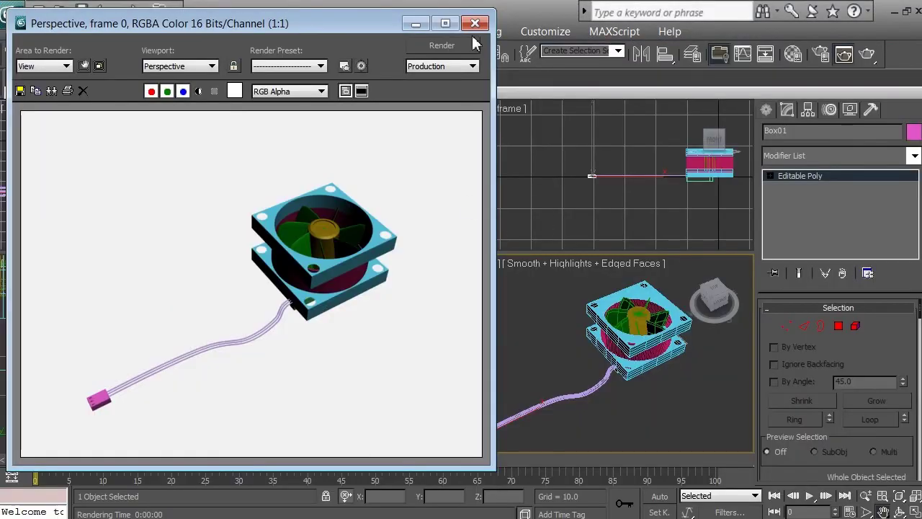
pyautogui.click(416, 24)
pyautogui.moveTo(636, 195); pyautogui.dragTo(560, 212, button='middle')
pyautogui.scroll(2, 541, 190)
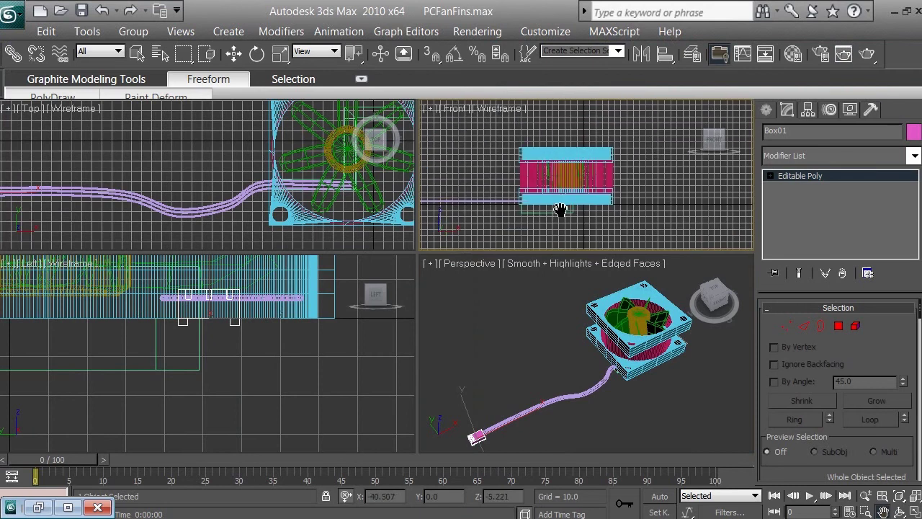
# - Select L-Ext01 under the fan, try moving it, undo, and call up its transform quad menu
pyautogui.press('w')
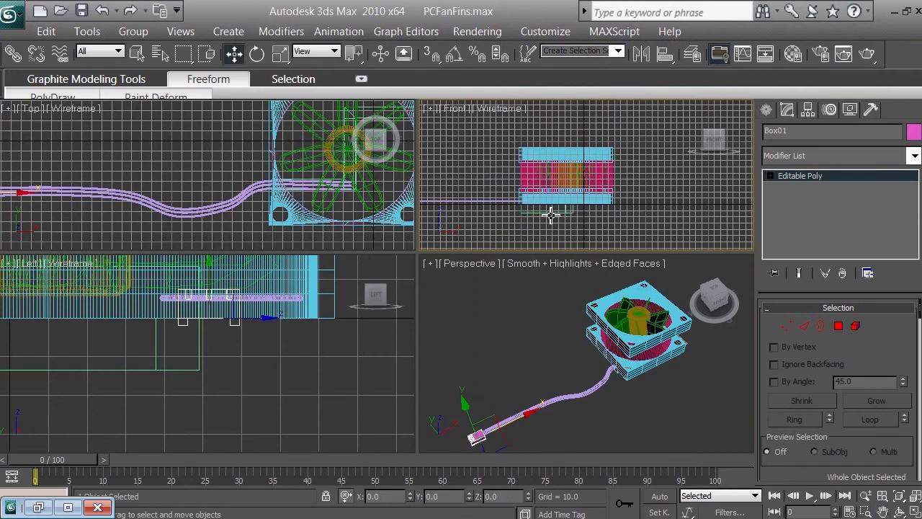
pyautogui.click(552, 214)
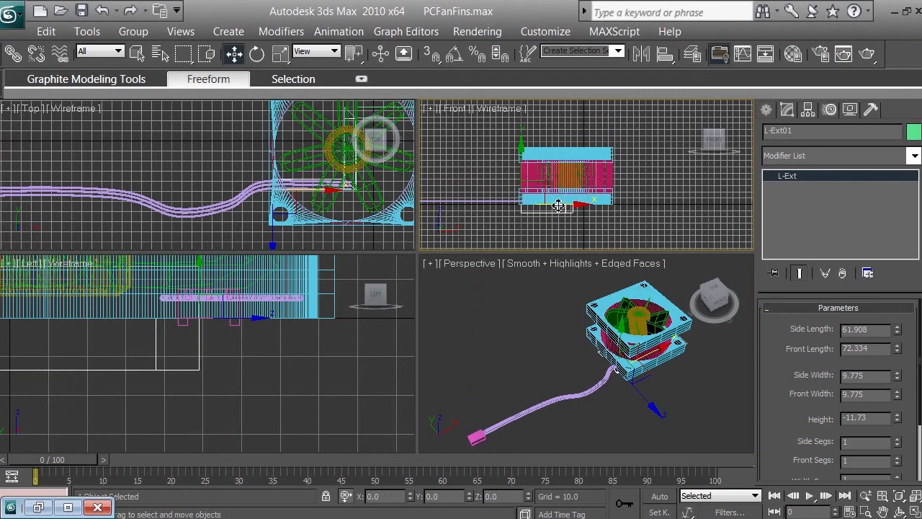
pyautogui.moveTo(556, 207); pyautogui.dragTo(525, 171)
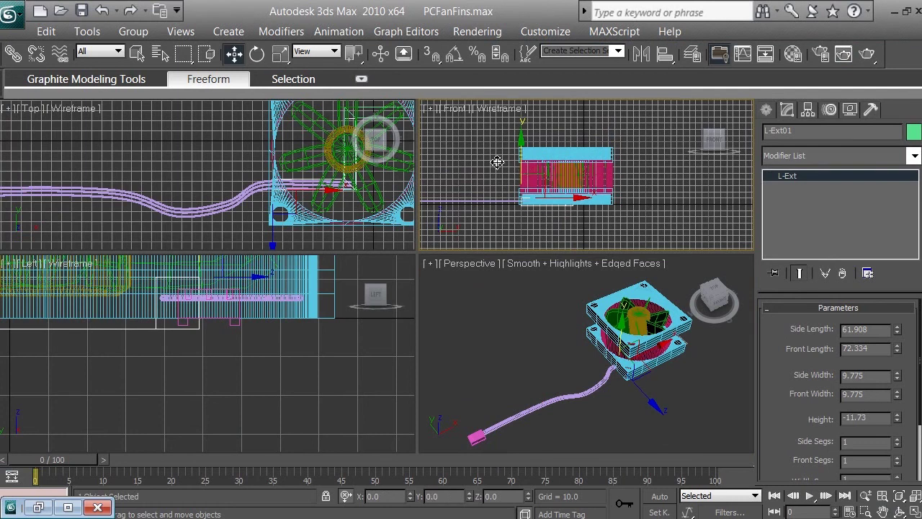
pyautogui.click(103, 11)
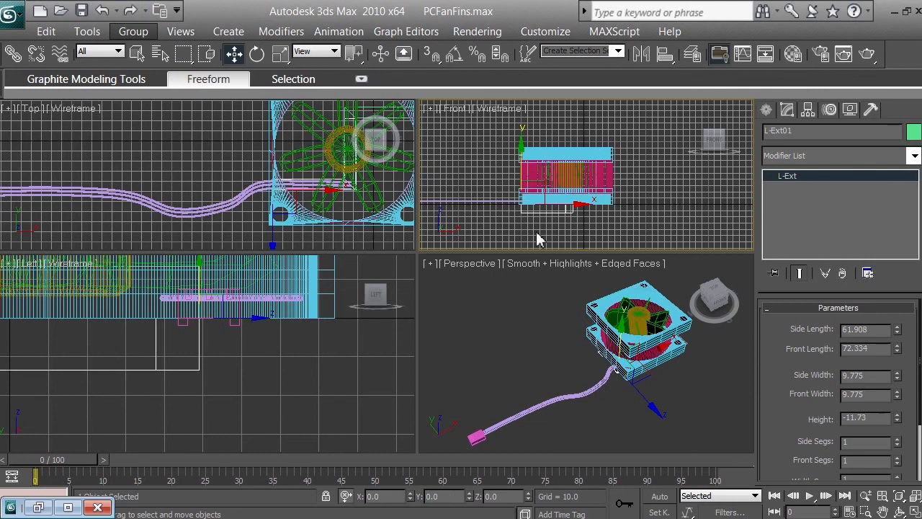
pyautogui.rightClick(585, 209)
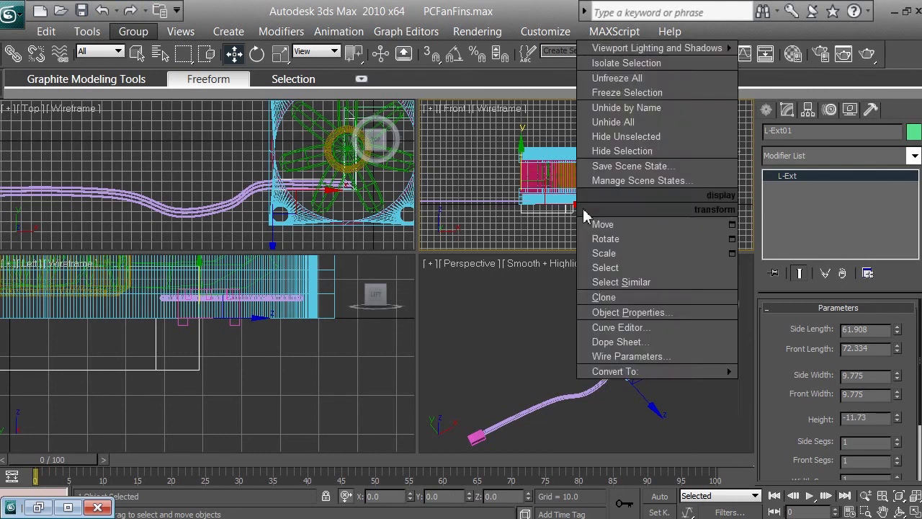
# - Try shifting the L-Ext connector left, undo it, and frame it in the Left view
pyautogui.click(578, 205)
pyautogui.moveTo(580, 207); pyautogui.dragTo(552, 204)
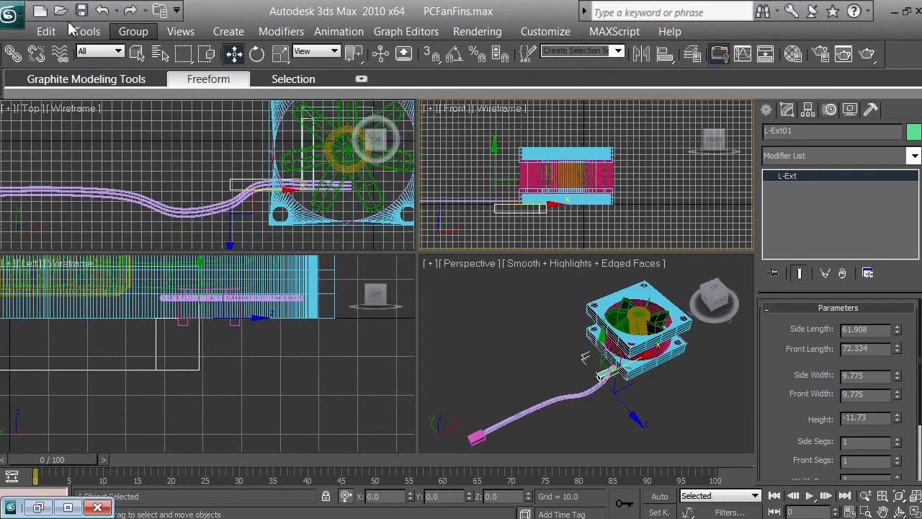
pyautogui.click(102, 11)
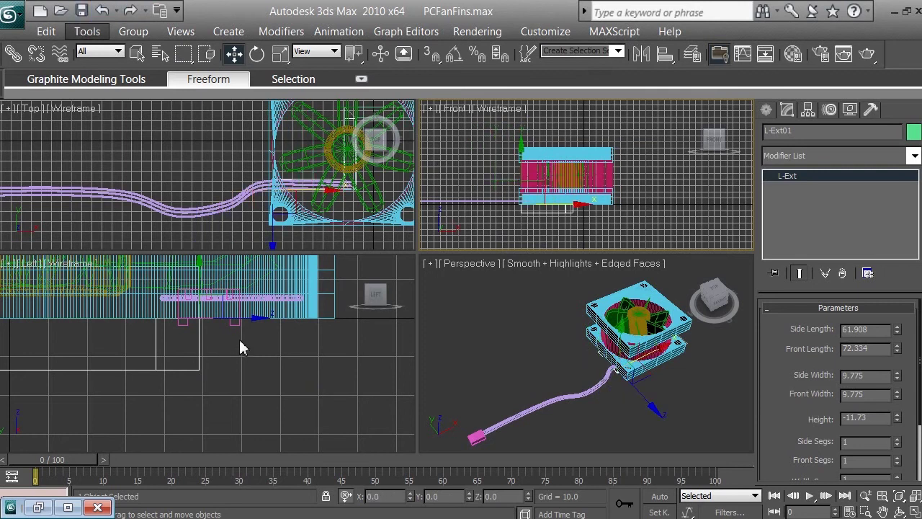
pyautogui.click(218, 395)
pyautogui.press('z')
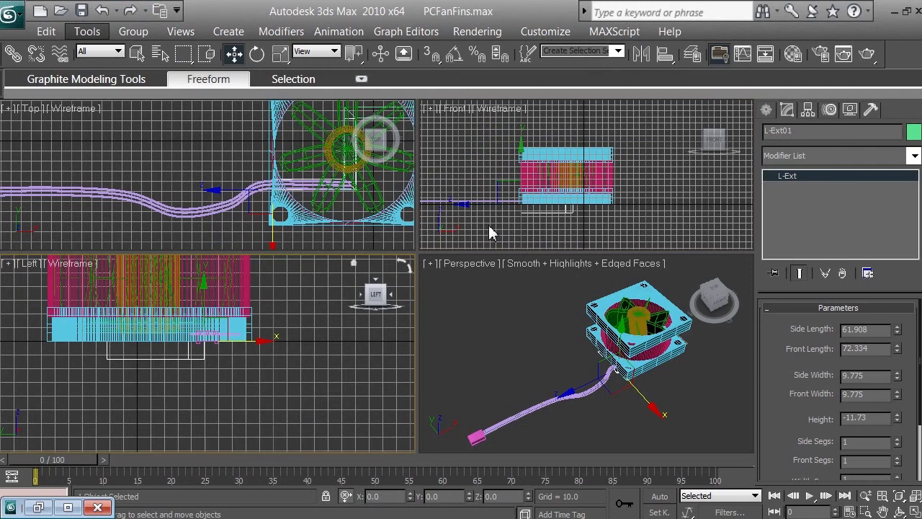
pyautogui.scroll(-4, 468, 227)
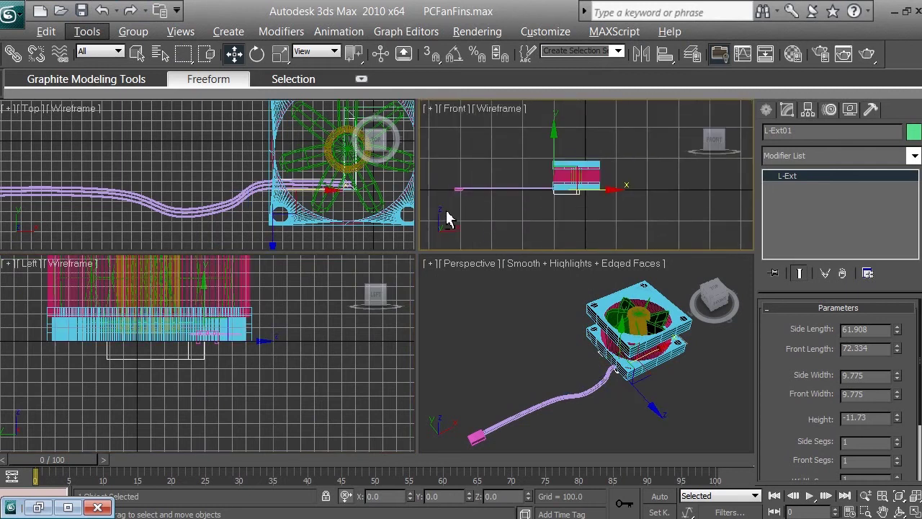
pyautogui.press('alt')
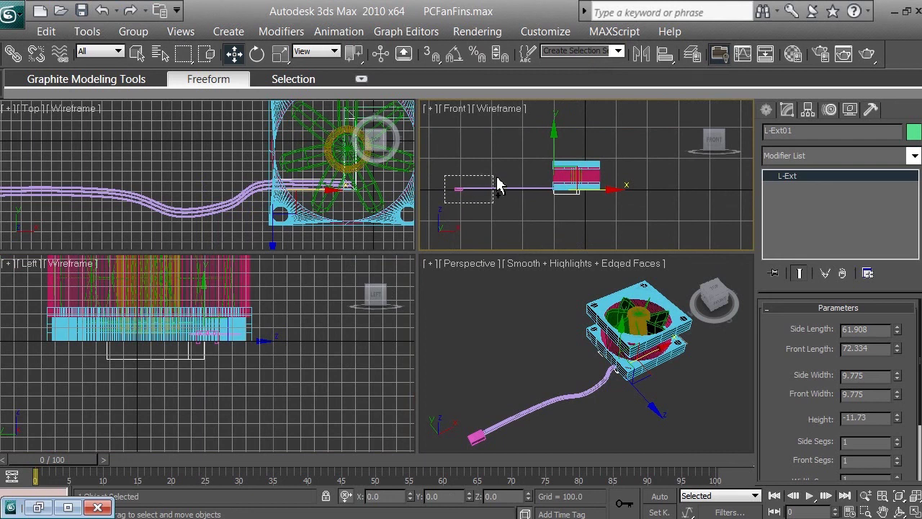
# - Select the five cable pieces and move them down to line up with the fan's bottom
pyautogui.click(508, 186)
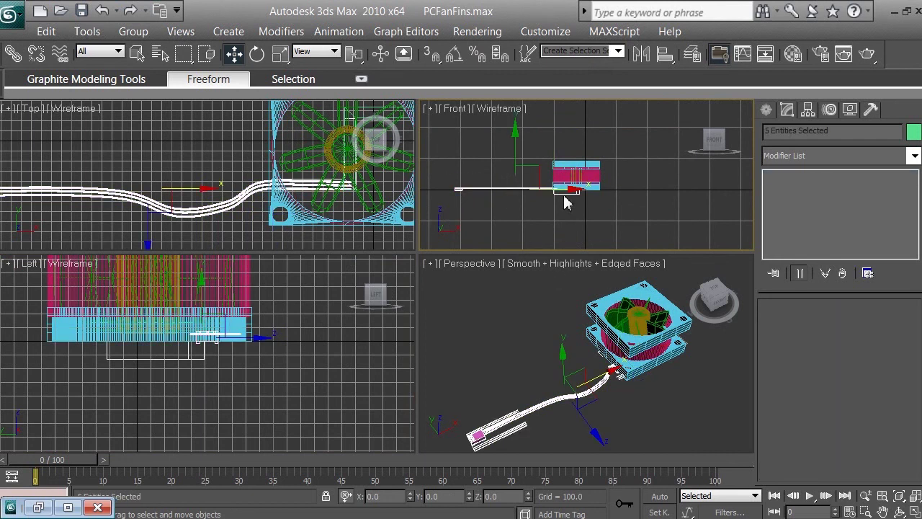
pyautogui.moveTo(519, 157); pyautogui.dragTo(523, 150)
pyautogui.scroll(3, 548, 203)
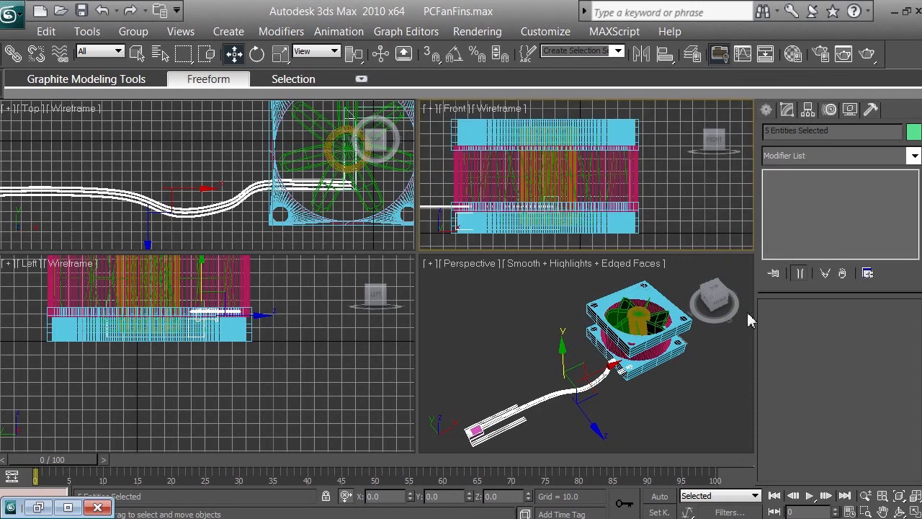
pyautogui.click(883, 512)
pyautogui.moveTo(470, 172); pyautogui.dragTo(611, 176)
pyautogui.scroll(-3, 562, 177)
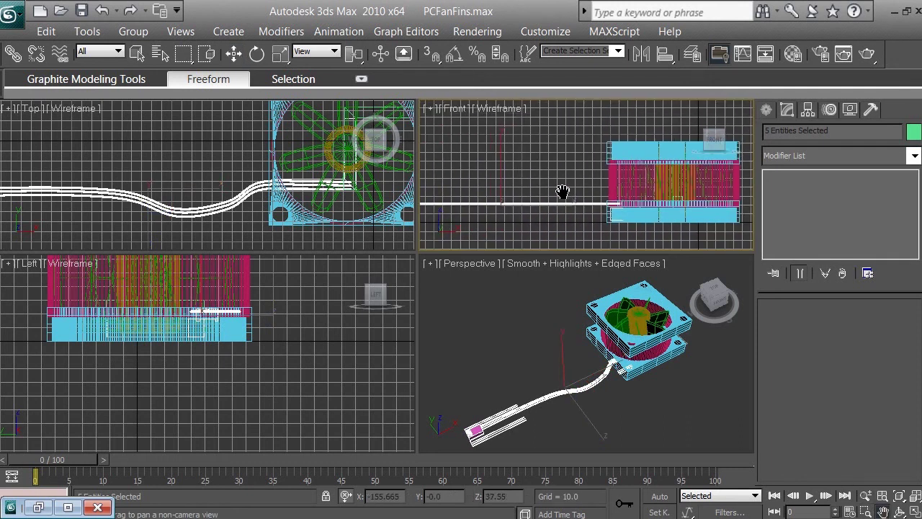
pyautogui.moveTo(546, 204)
pyautogui.mouseDown()
pyautogui.moveTo(585, 204)
pyautogui.moveTo(553, 210)
pyautogui.mouseUp()
pyautogui.press('w')
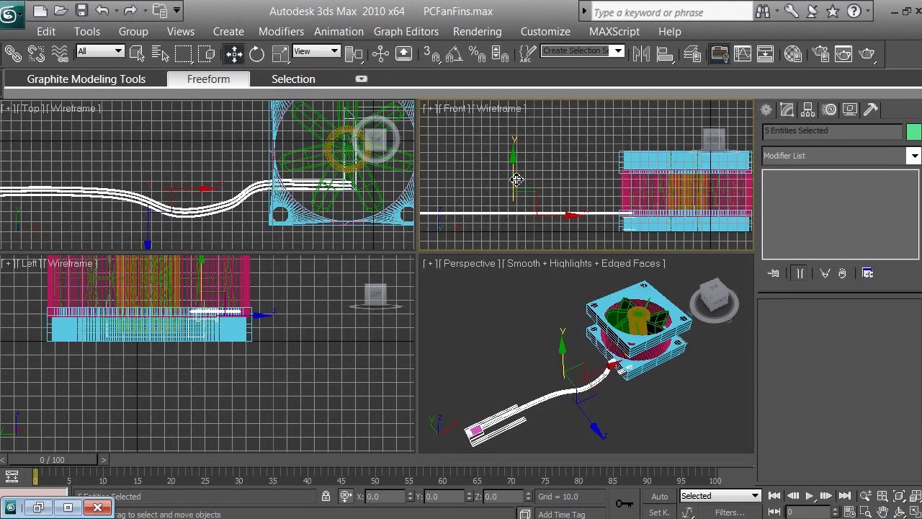
pyautogui.moveTo(517, 180); pyautogui.dragTo(516, 184)
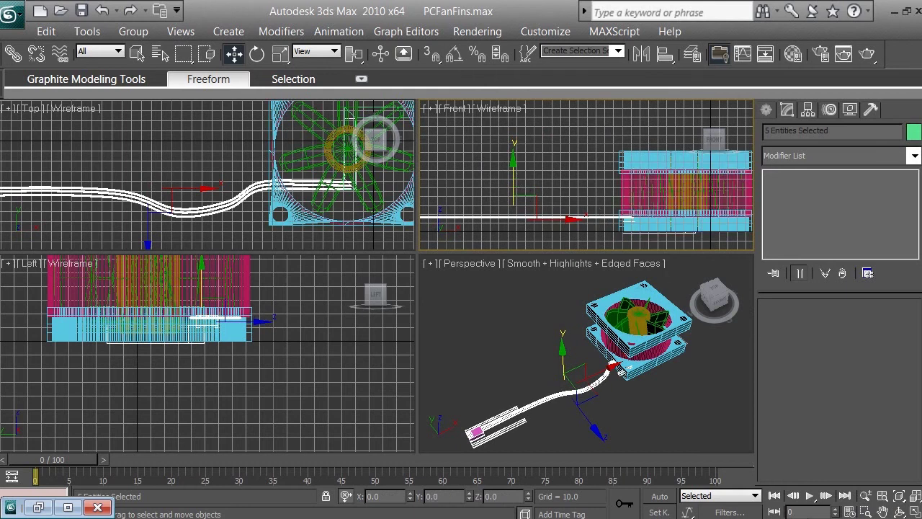
# - Pan and zoom the Perspective view to bring the cable's pink end into view
pyautogui.click(883, 511)
pyautogui.moveTo(704, 385); pyautogui.dragTo(610, 372)
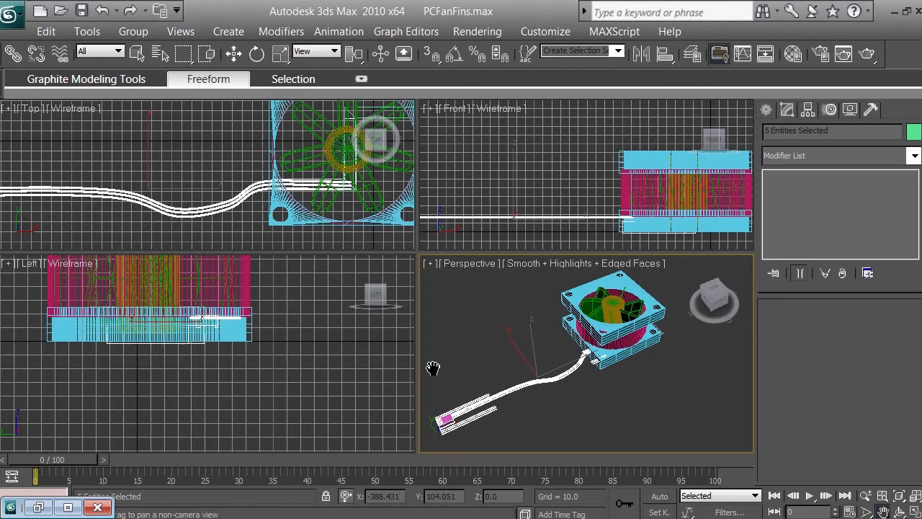
pyautogui.moveTo(524, 348); pyautogui.dragTo(542, 341)
pyautogui.scroll(4, 542, 341)
pyautogui.scroll(-2, 542, 341)
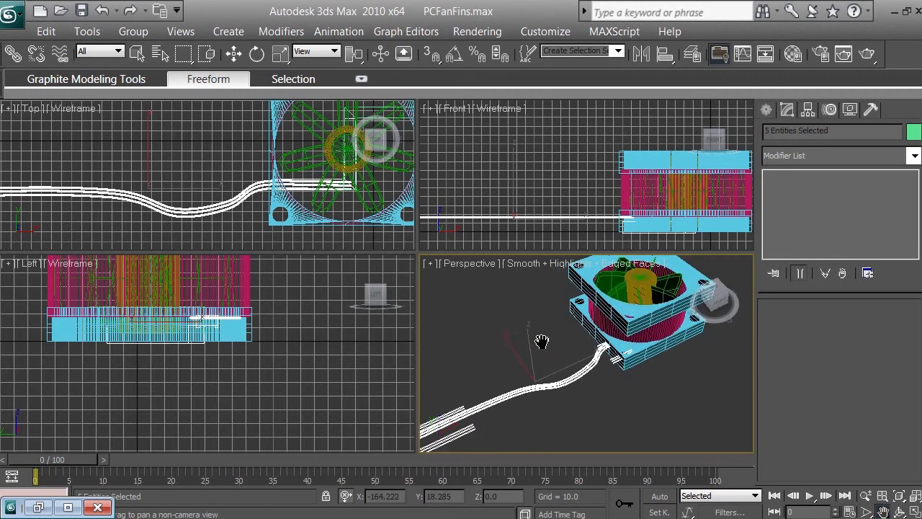
pyautogui.moveTo(543, 344); pyautogui.dragTo(595, 302)
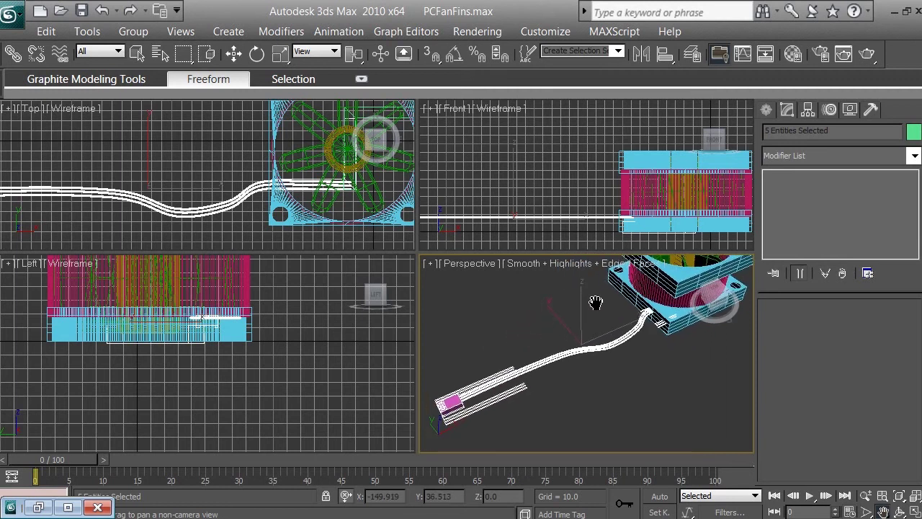
pyautogui.moveTo(582, 321); pyautogui.dragTo(510, 343)
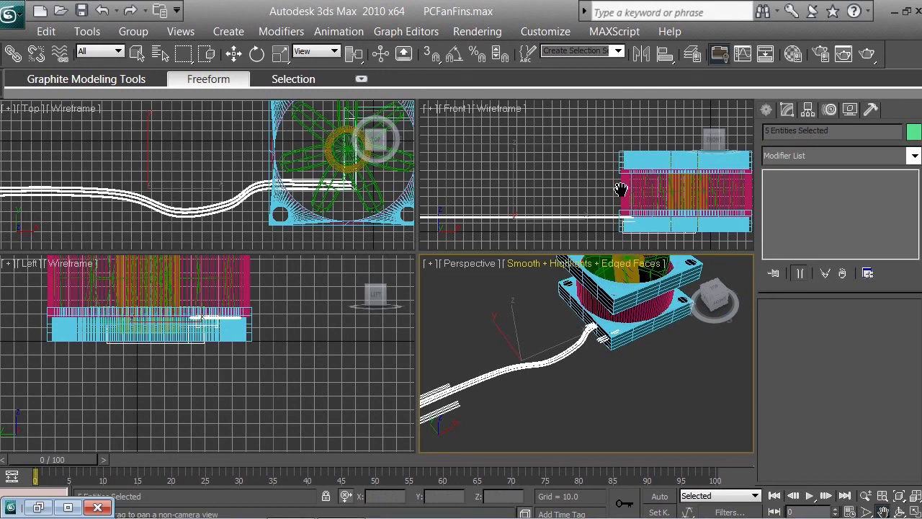
# - Add the fan and heatsink to the cable selection and scale them vertically to 62%
pyautogui.rightClick(585, 159)
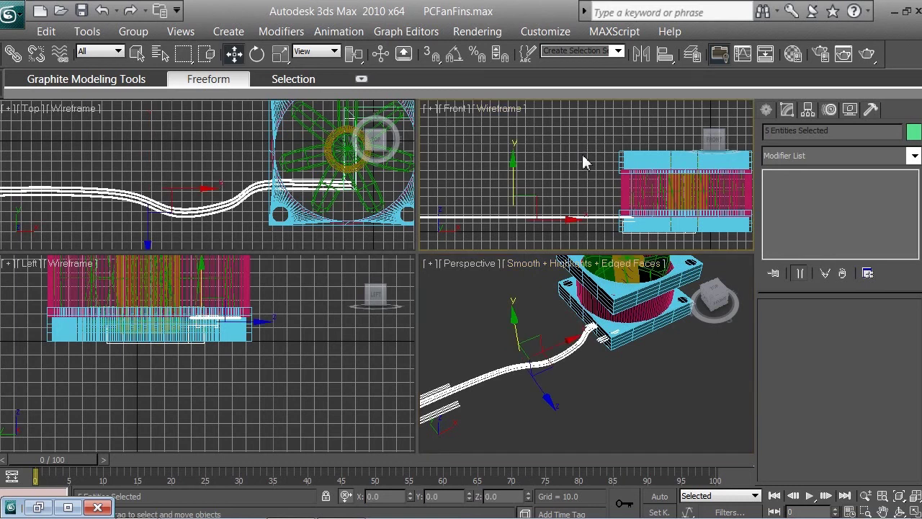
pyautogui.scroll(-3, 584, 161)
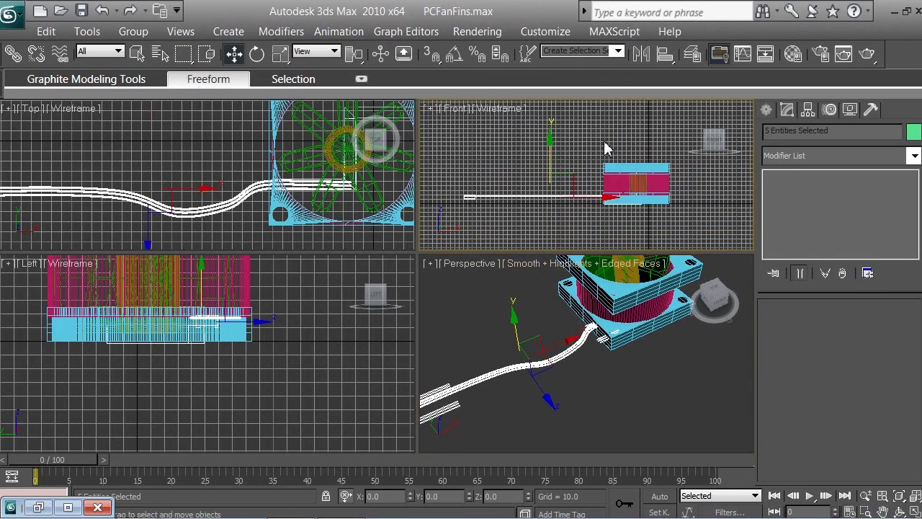
pyautogui.keyDown('ctrl'); pyautogui.click(645, 209); pyautogui.keyUp('ctrl')
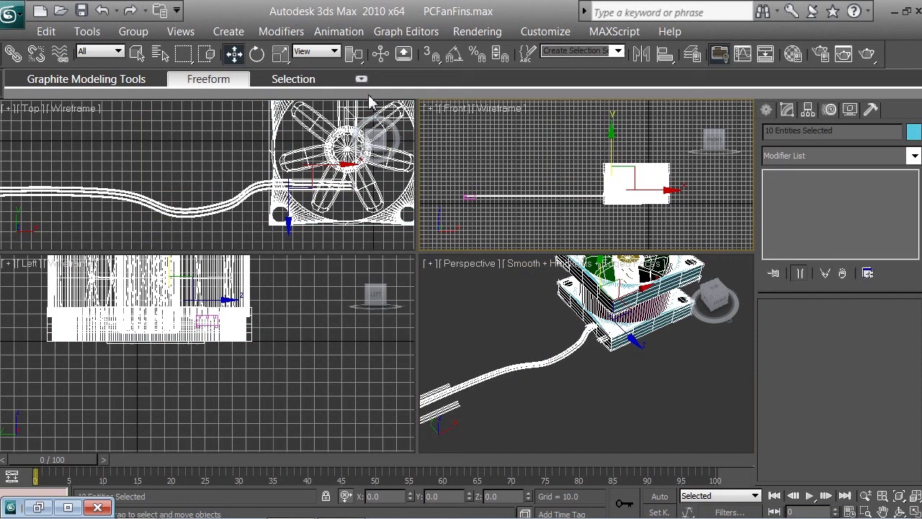
pyautogui.click(280, 53)
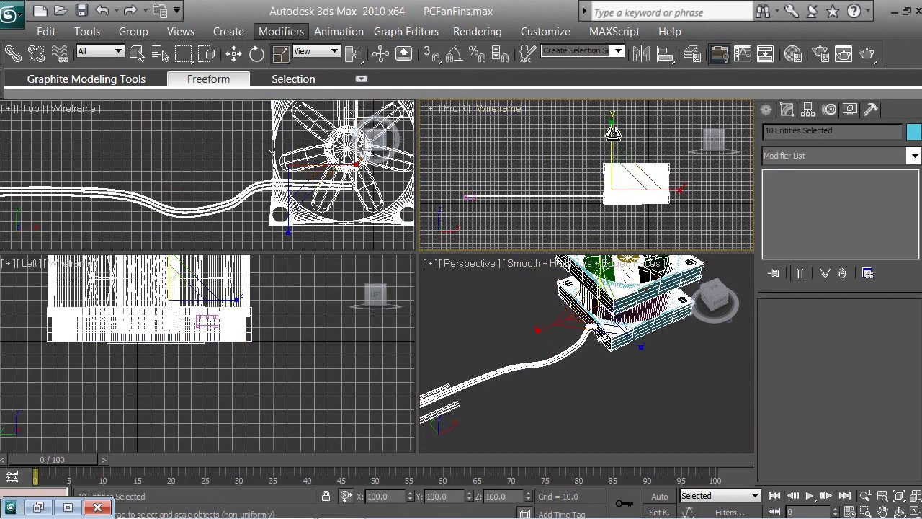
pyautogui.moveTo(613, 133); pyautogui.dragTo(613, 173)
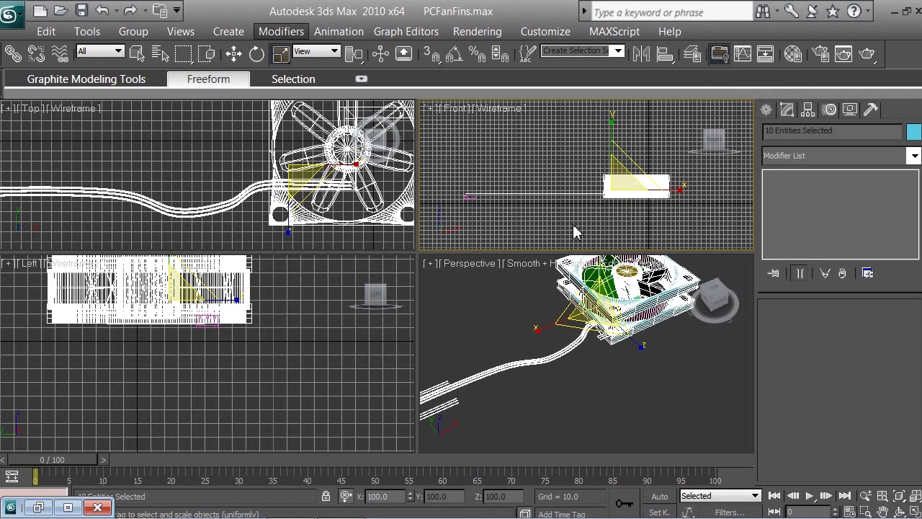
# - Clear the selection and pan and zoom the Front view to frame the L-Ext01 corner piece
pyautogui.click(596, 220)
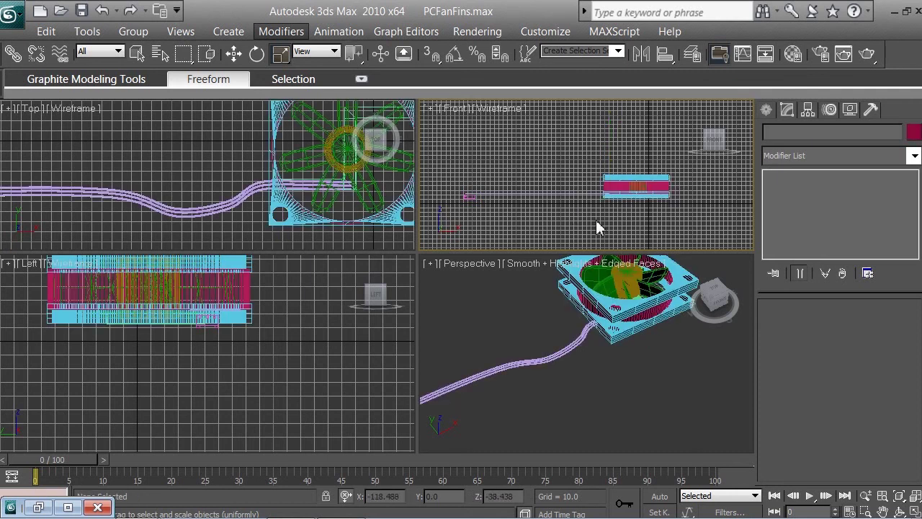
pyautogui.scroll(3, 596, 220)
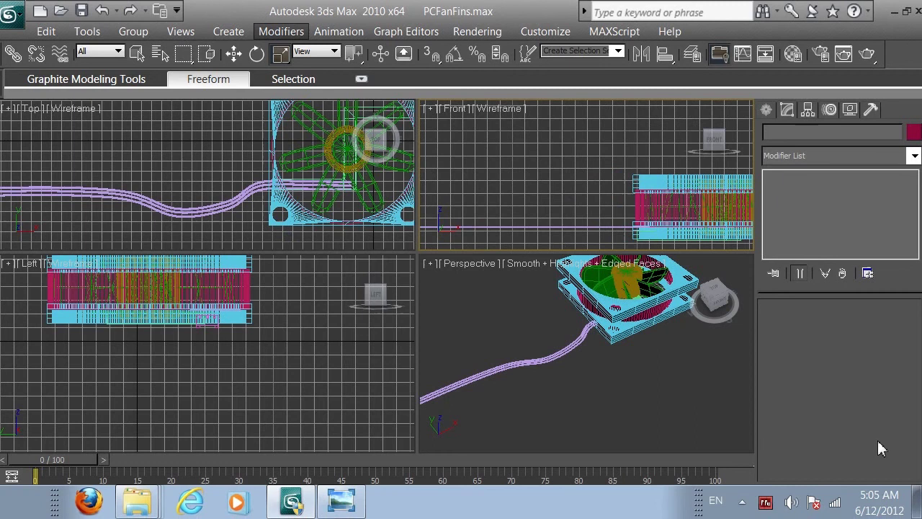
pyautogui.click(884, 511)
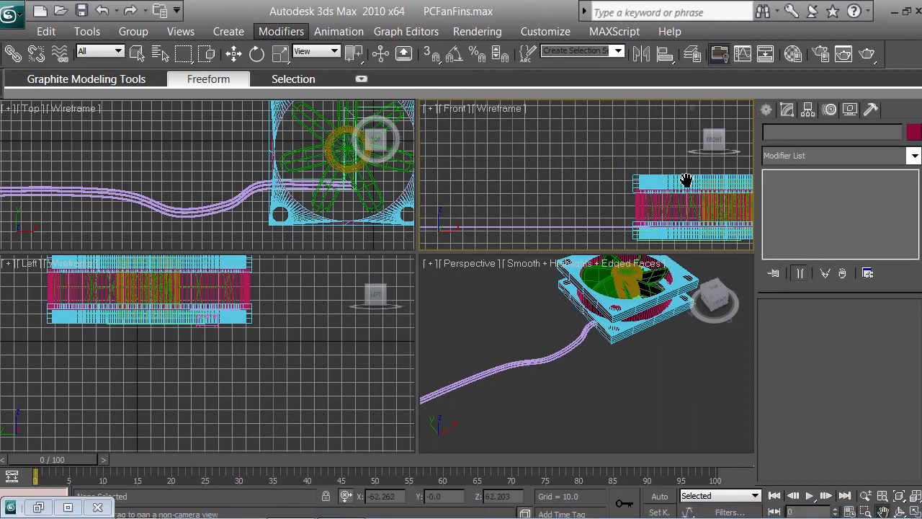
pyautogui.moveTo(686, 180); pyautogui.dragTo(572, 128)
pyautogui.scroll(1, 576, 137)
pyautogui.scroll(1, 572, 158)
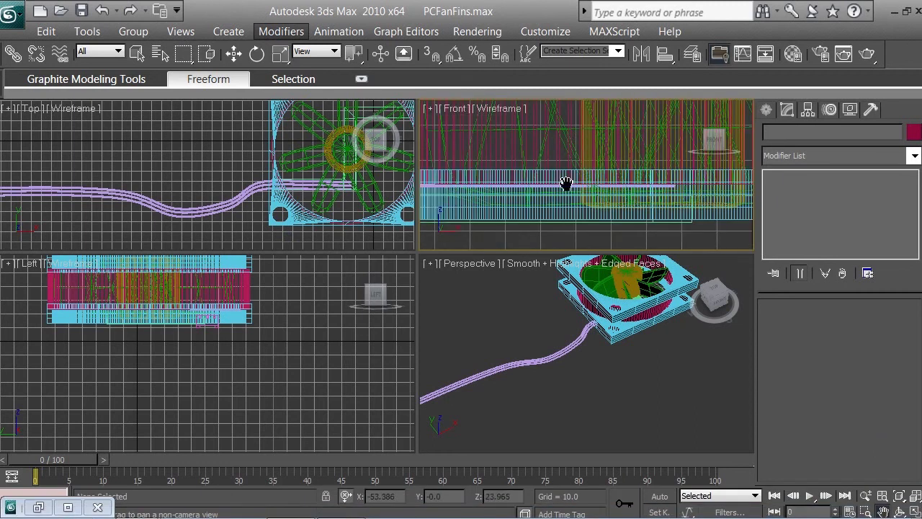
pyautogui.moveTo(567, 181); pyautogui.dragTo(598, 192)
pyautogui.scroll(1, 558, 200)
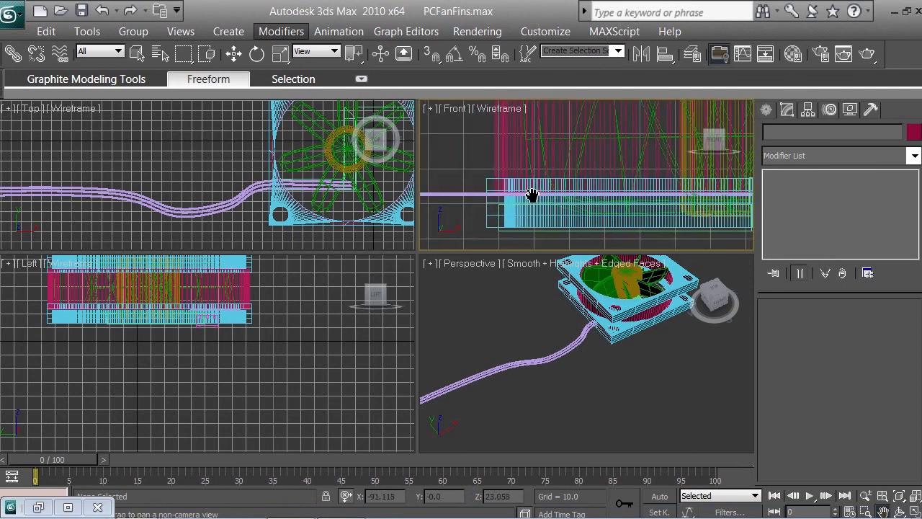
pyautogui.moveTo(531, 196); pyautogui.dragTo(587, 171)
pyautogui.scroll(1, 531, 200)
pyautogui.scroll(-1, 608, 148)
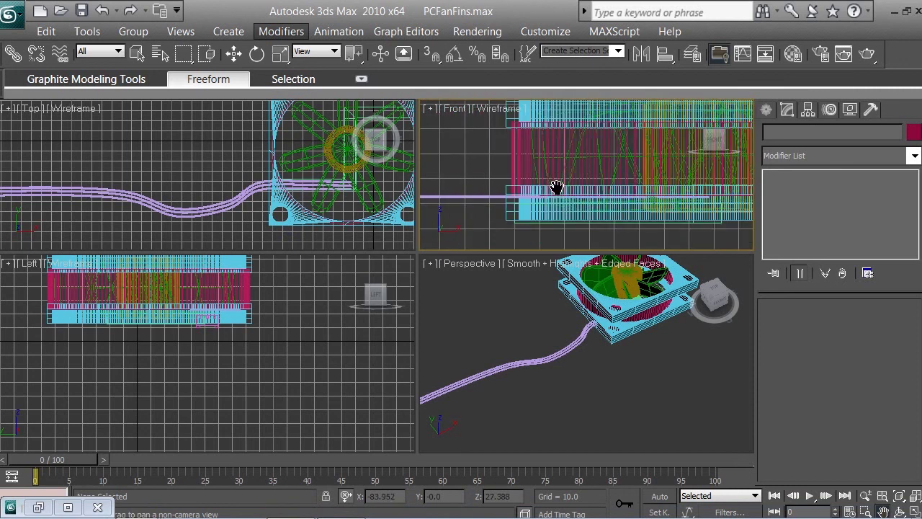
pyautogui.moveTo(557, 188); pyautogui.dragTo(645, 189)
pyautogui.scroll(1, 559, 173)
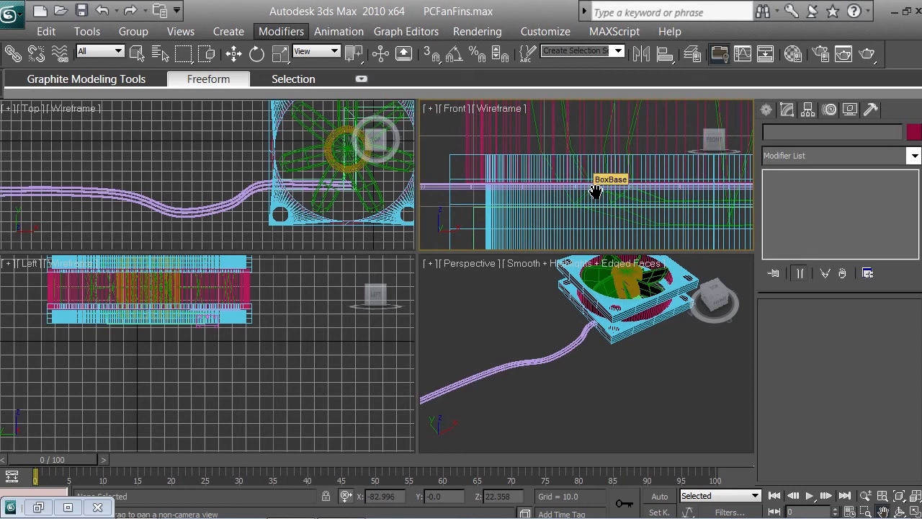
pyautogui.moveTo(561, 192); pyautogui.dragTo(609, 185)
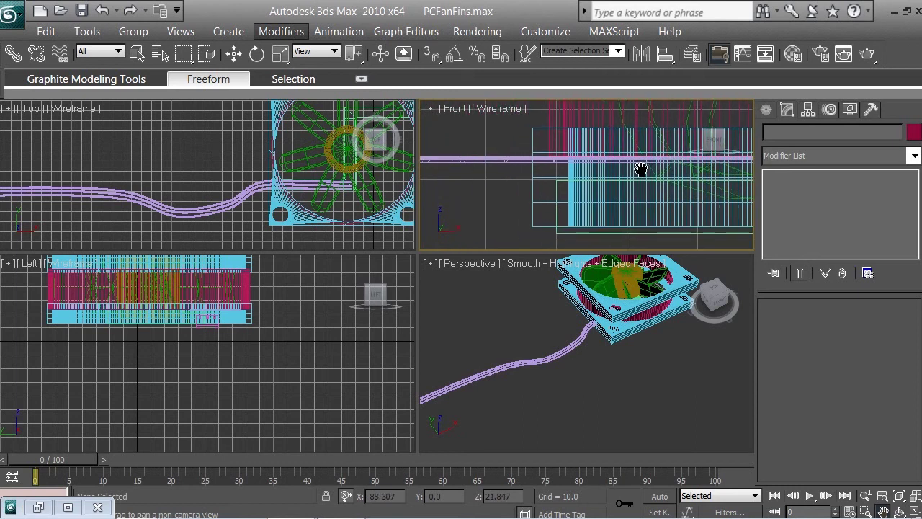
pyautogui.moveTo(641, 169); pyautogui.dragTo(619, 157)
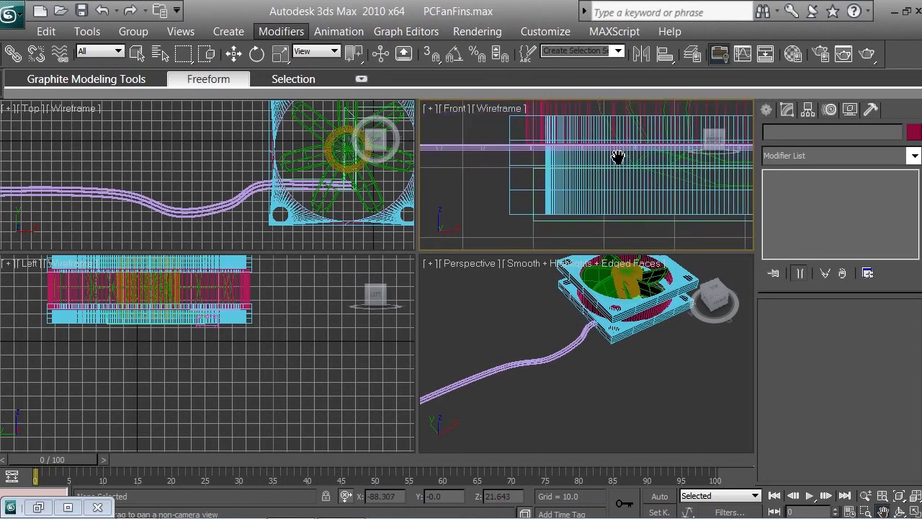
pyautogui.press('Escape')
# - Select L-Ext01, scale it non-uniformly to 54 along Y, and nudge it slightly upward
pyautogui.hotkey('ctrl', 'z')
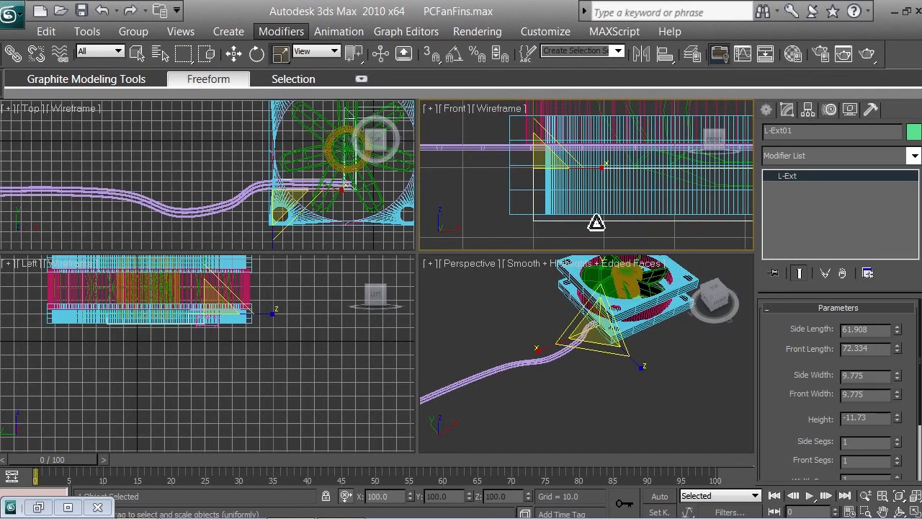
pyautogui.moveTo(575, 232); pyautogui.dragTo(596, 226)
pyautogui.scroll(-2, 595, 209)
pyautogui.press('r')
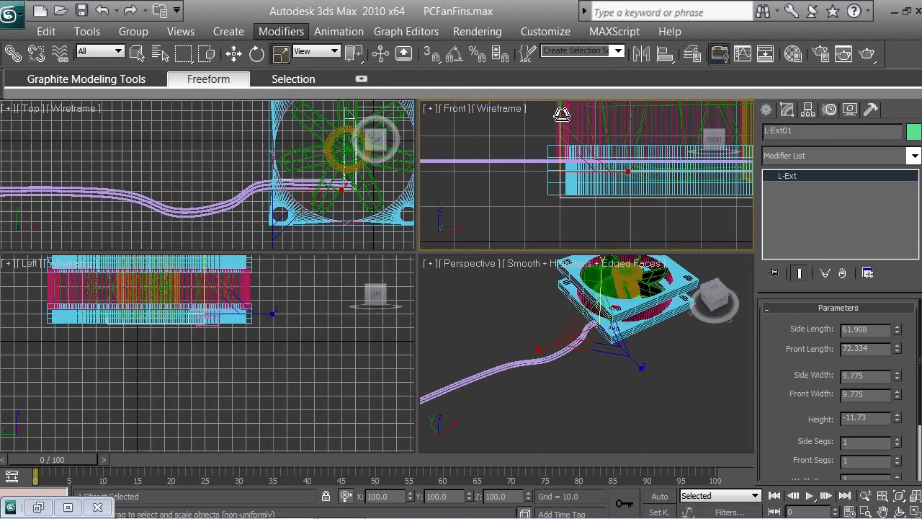
pyautogui.moveTo(563, 117); pyautogui.dragTo(562, 170)
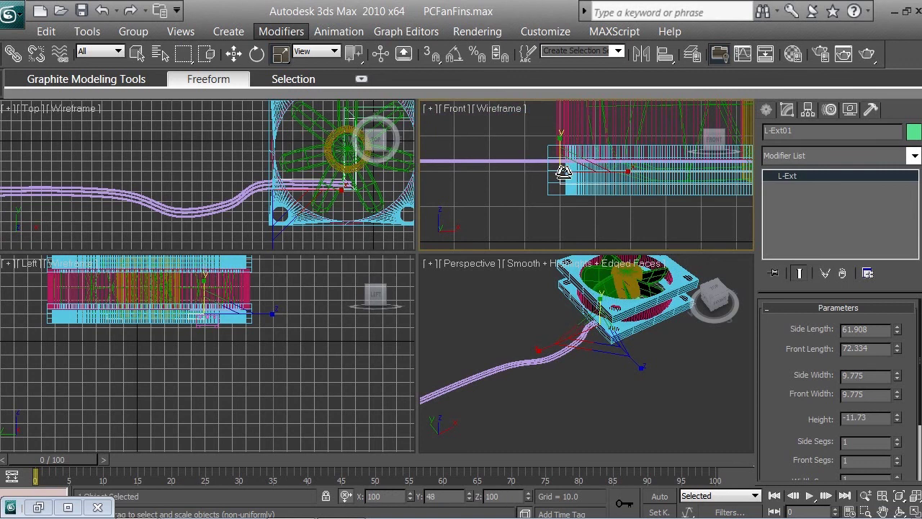
pyautogui.press('r')
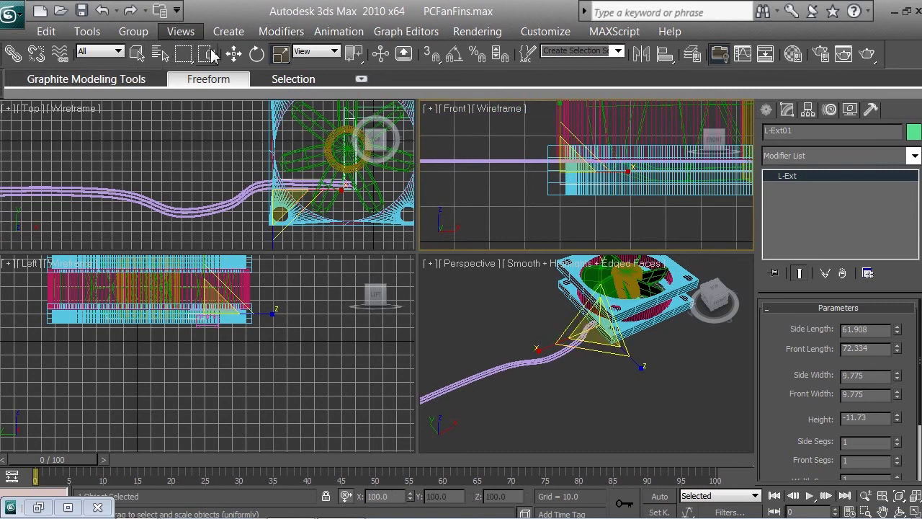
pyautogui.click(233, 54)
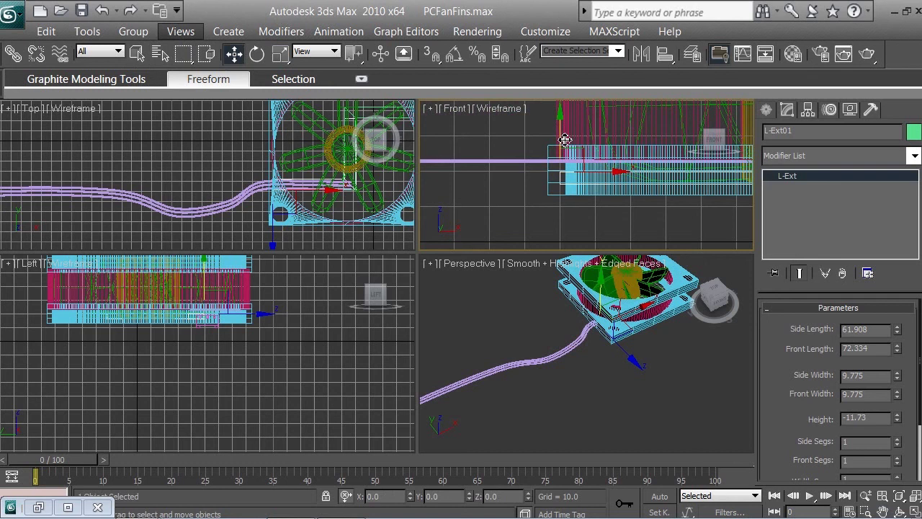
pyautogui.moveTo(565, 139); pyautogui.dragTo(564, 129)
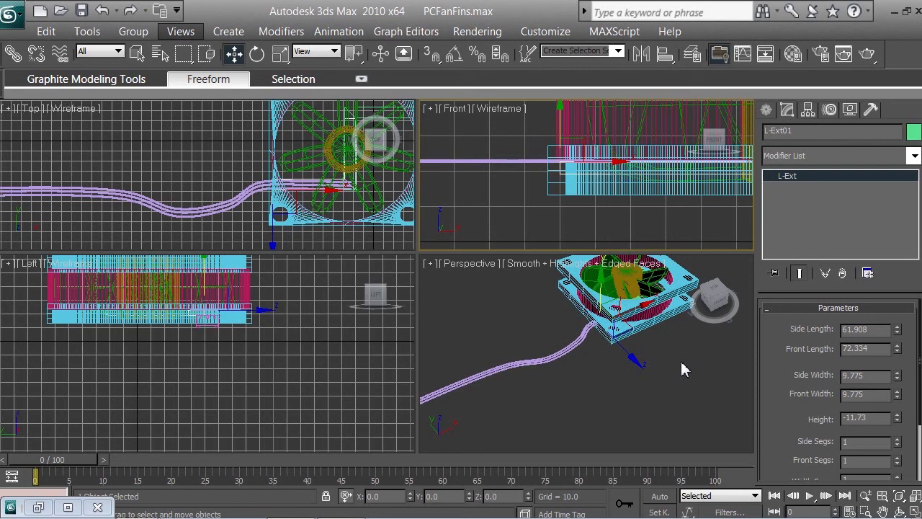
# - Zoom out the Perspective view until the fan, cable and pink connector all fit
pyautogui.scroll(-4, 681, 361)
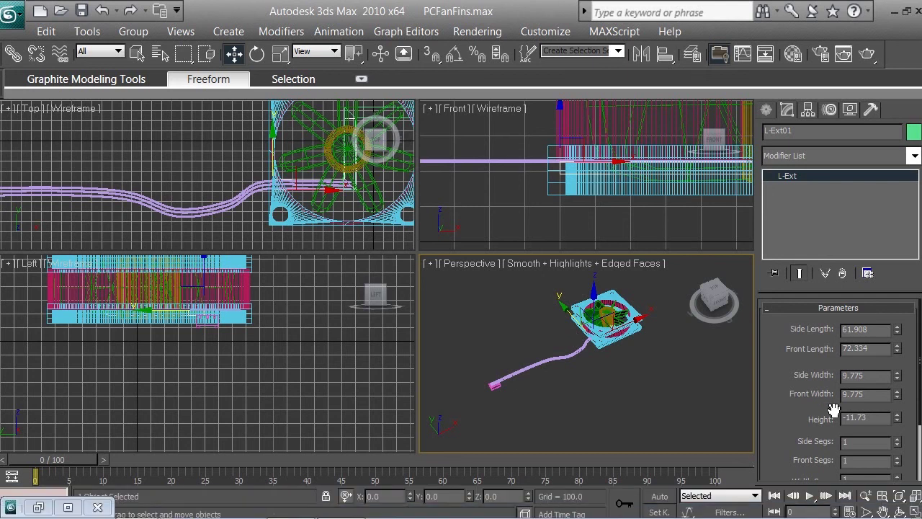
# - Pan the Front view left and make a test render of the Perspective view with Shift+Q
pyautogui.click(883, 510)
pyautogui.moveTo(645, 195); pyautogui.dragTo(574, 187)
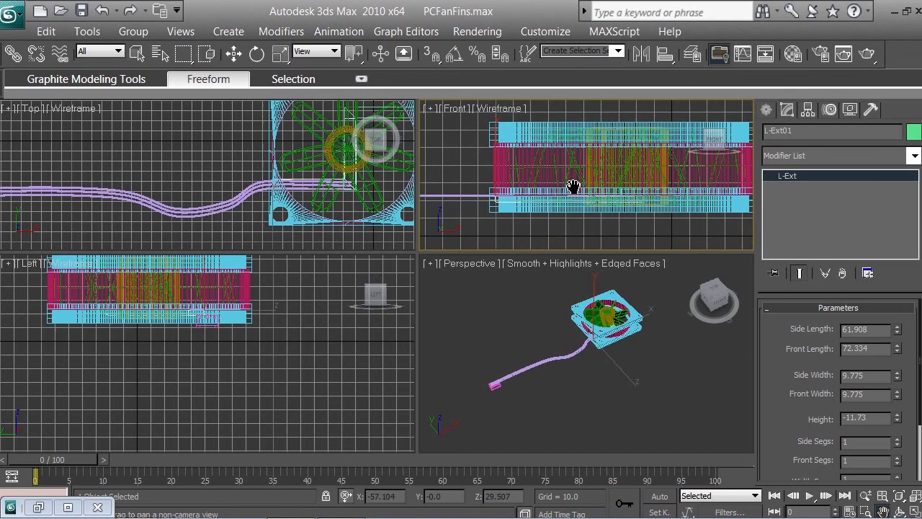
pyautogui.rightClick(655, 372)
pyautogui.hotkey('shift', 'q')
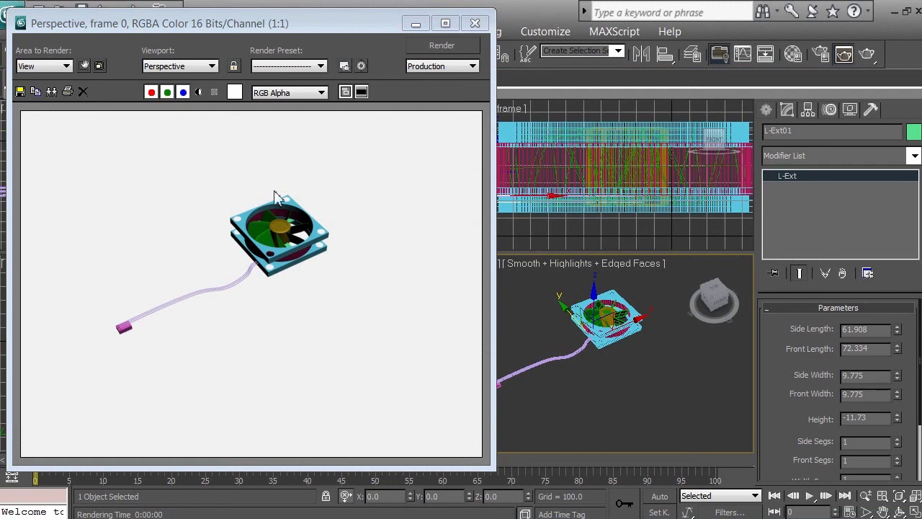
pyautogui.click(475, 23)
# - Zoom and pan the Perspective view to enlarge the fan, then render it again
pyautogui.rightClick(472, 344)
pyautogui.click(518, 358)
pyautogui.scroll(3, 518, 358)
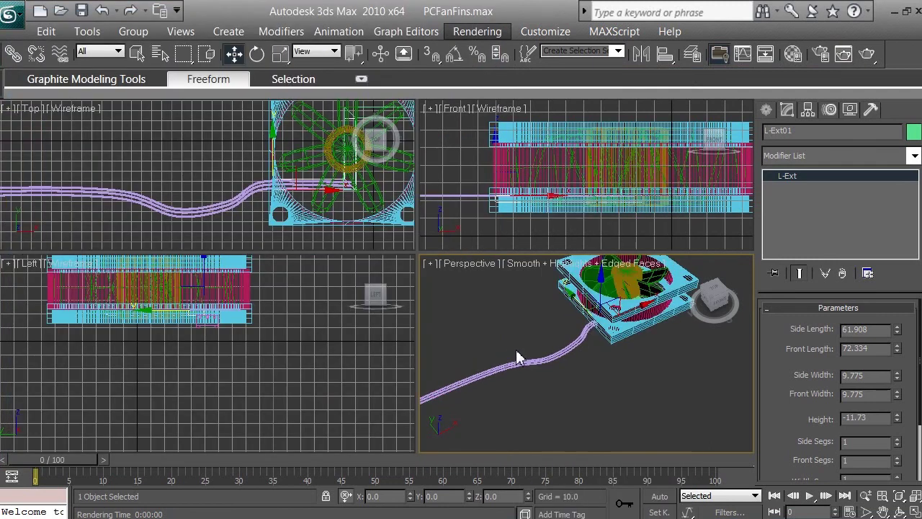
pyautogui.click(882, 512)
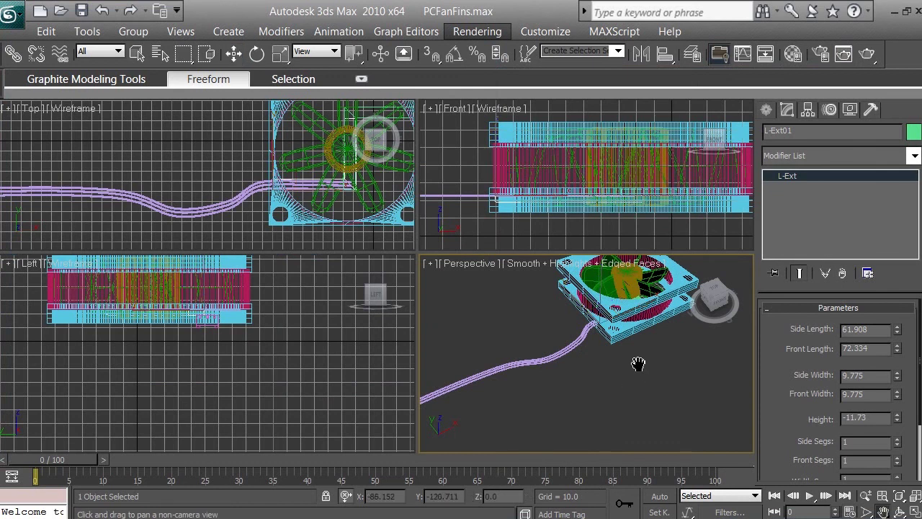
pyautogui.moveTo(638, 365); pyautogui.dragTo(691, 374)
pyautogui.hotkey('shift', 'q')
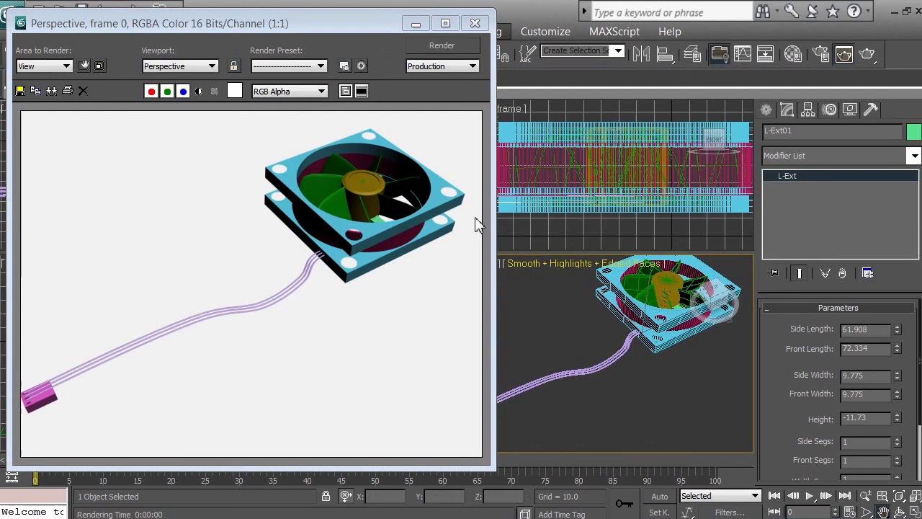
pyautogui.click(474, 23)
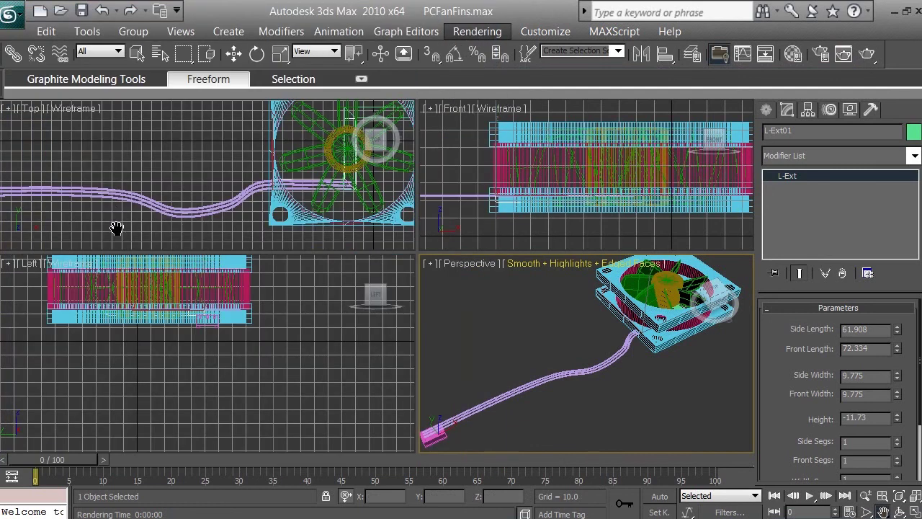
# - Pan to the cable's pink end, select Box01, and try raising it along Y in the Front view
pyautogui.moveTo(114, 302); pyautogui.dragTo(223, 332)
pyautogui.moveTo(68, 161); pyautogui.dragTo(303, 165)
pyautogui.press('w')
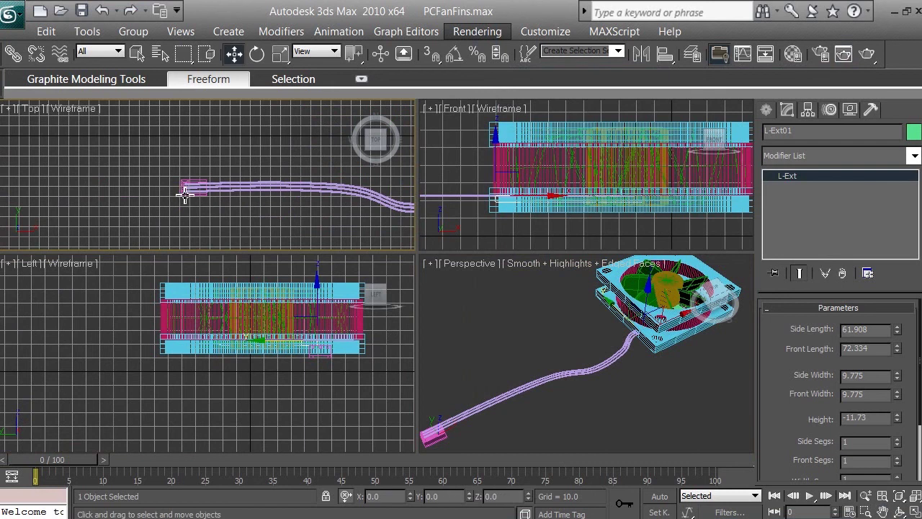
pyautogui.click(189, 191)
pyautogui.hotkey('ctrl', 'p')
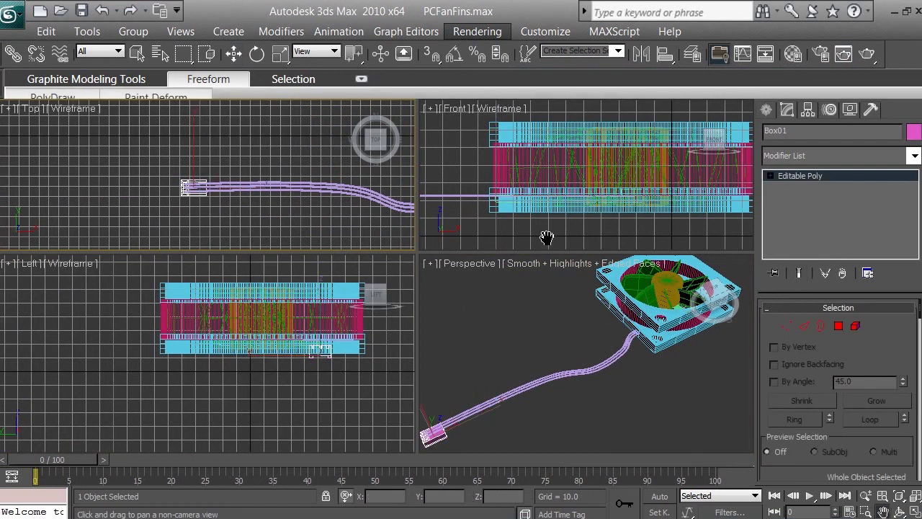
pyautogui.moveTo(537, 232); pyautogui.dragTo(701, 232)
pyautogui.moveTo(505, 208); pyautogui.dragTo(731, 212)
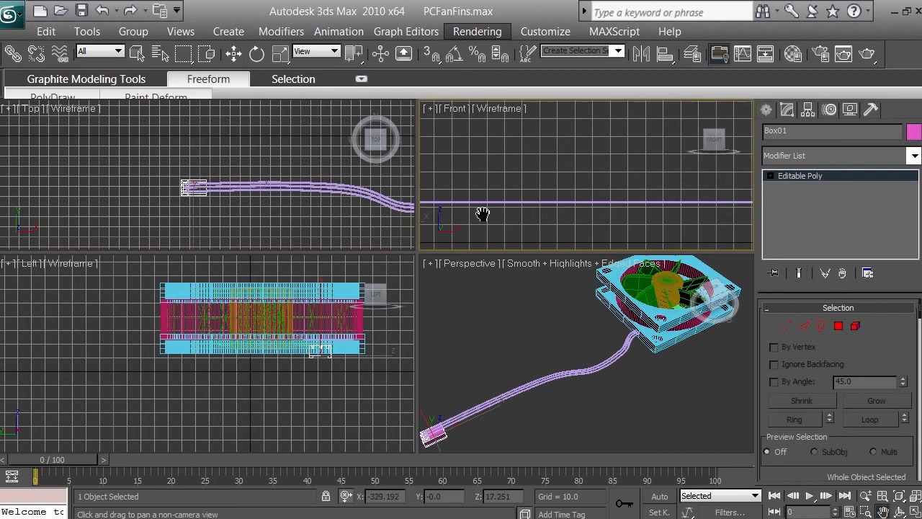
pyautogui.moveTo(482, 212); pyautogui.dragTo(714, 214)
pyautogui.press('w')
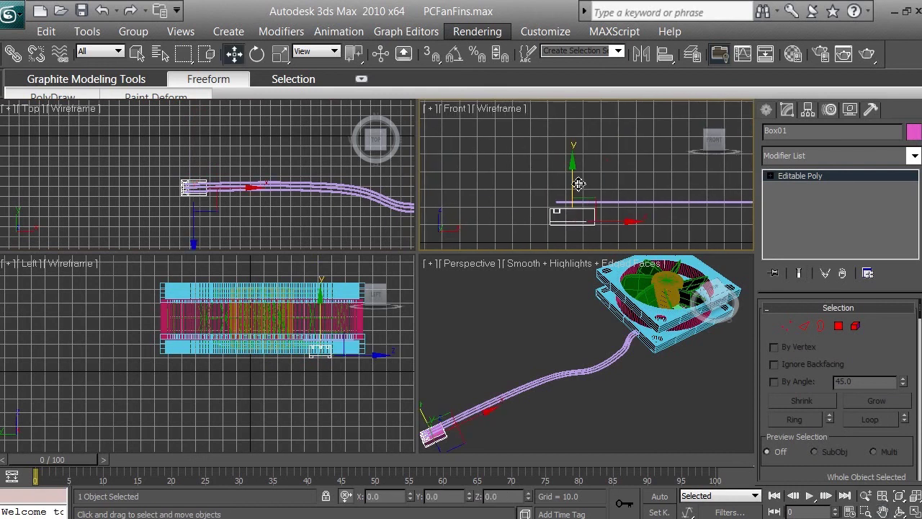
pyautogui.moveTo(578, 182); pyautogui.dragTo(578, 177)
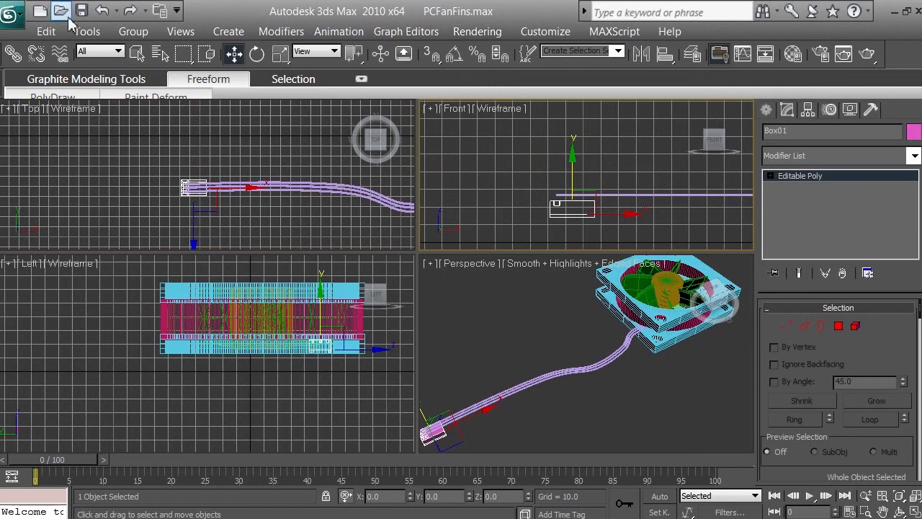
# - Undo the trial moves, unlink Box01, and raise the pink box slightly along Y
pyautogui.click(101, 12)
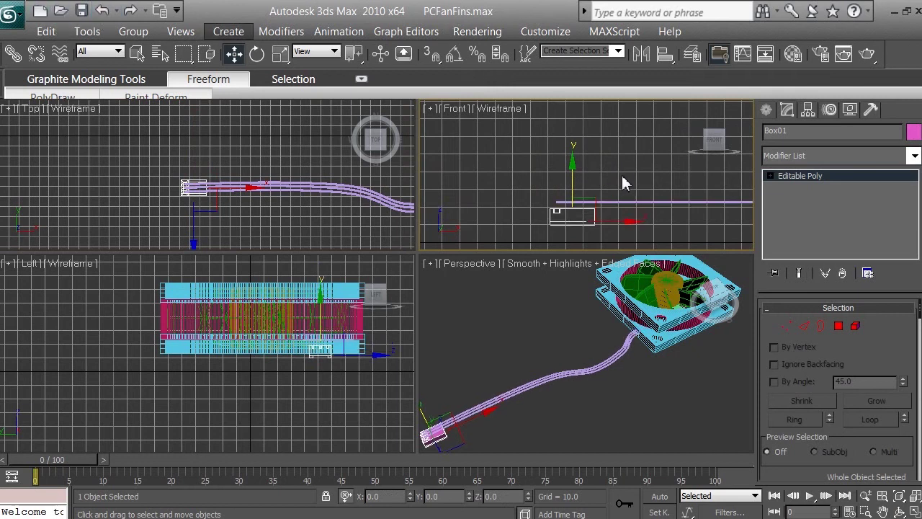
pyautogui.click(644, 221)
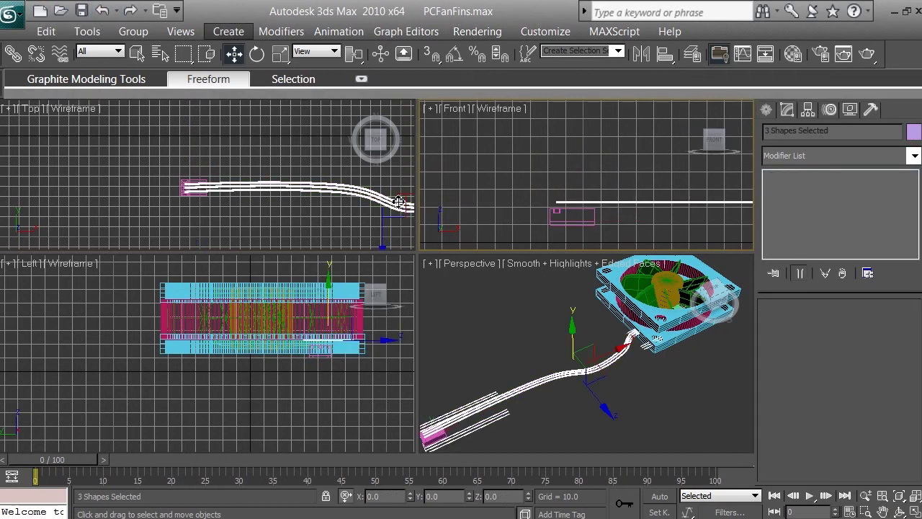
pyautogui.click(579, 210)
pyautogui.moveTo(574, 189); pyautogui.dragTo(574, 172)
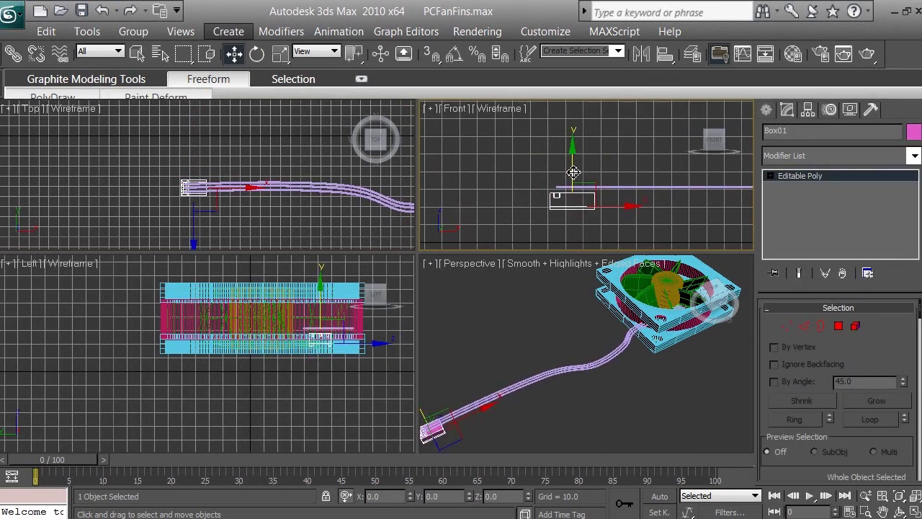
pyautogui.click(103, 11)
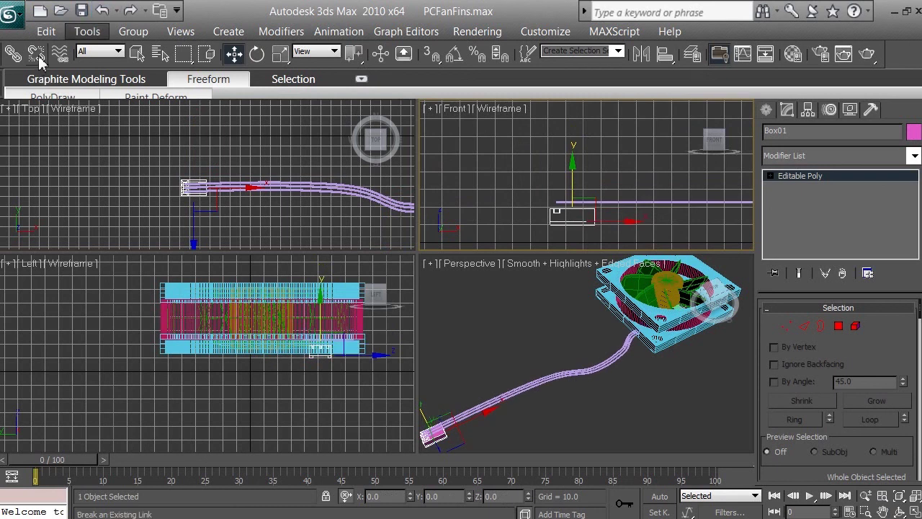
pyautogui.click(38, 55)
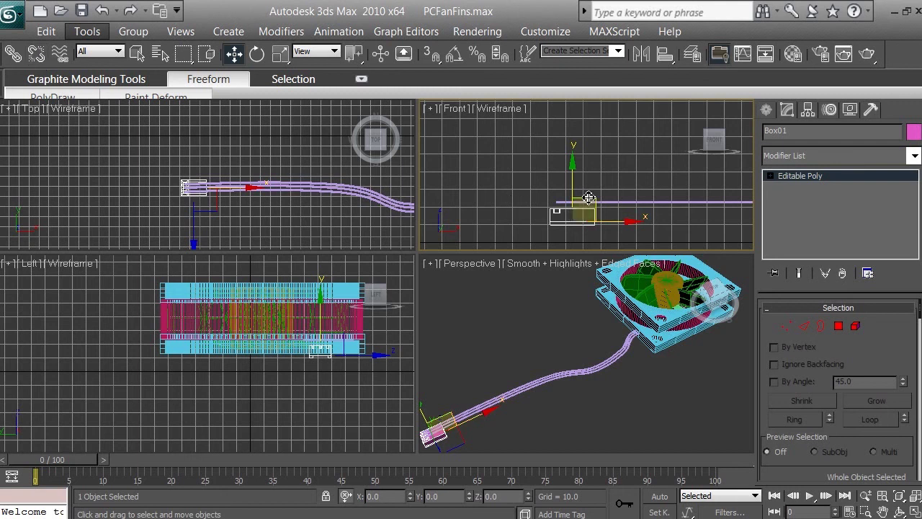
pyautogui.moveTo(575, 189); pyautogui.dragTo(577, 187)
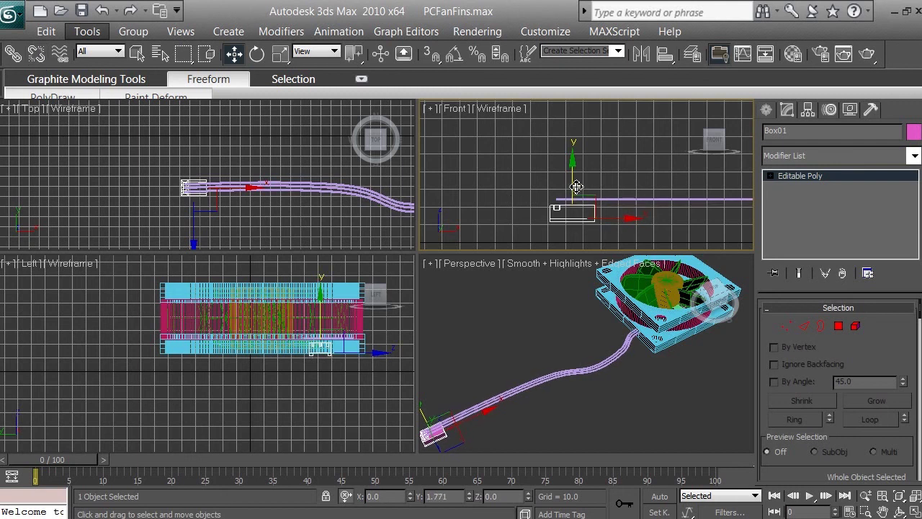